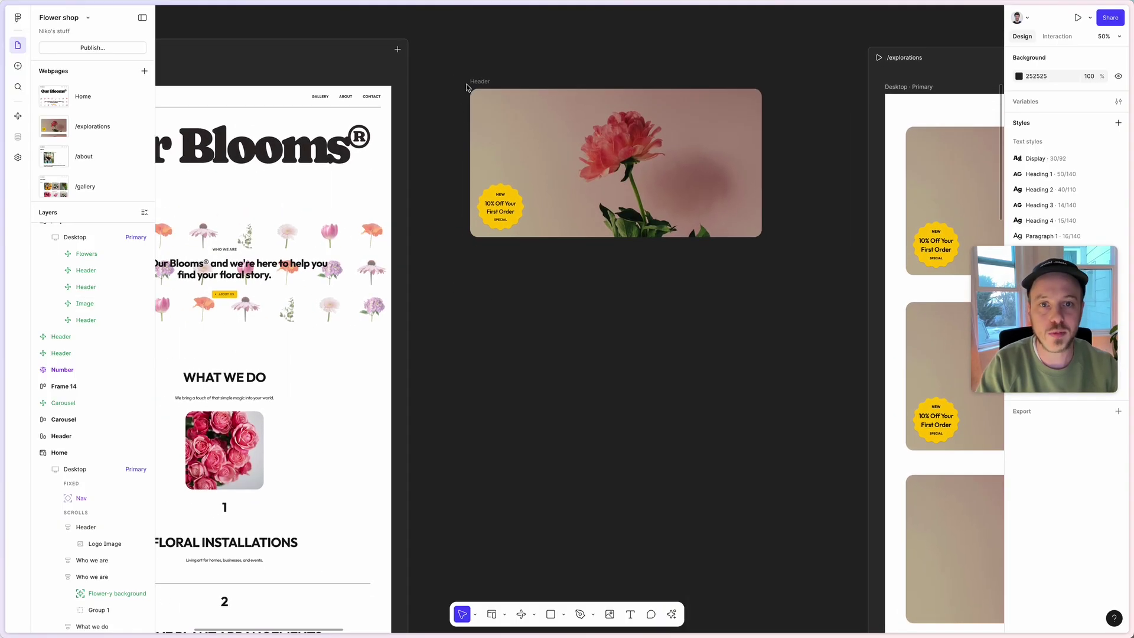
Zoom in and marquee-select the 1120×570 Header frame with the peony photo and 10% Off badge.
scroll(466, 87, "up", 3)
left_click_drag(448, 66, 914, 369)
scroll(639, 180, "right", 2)
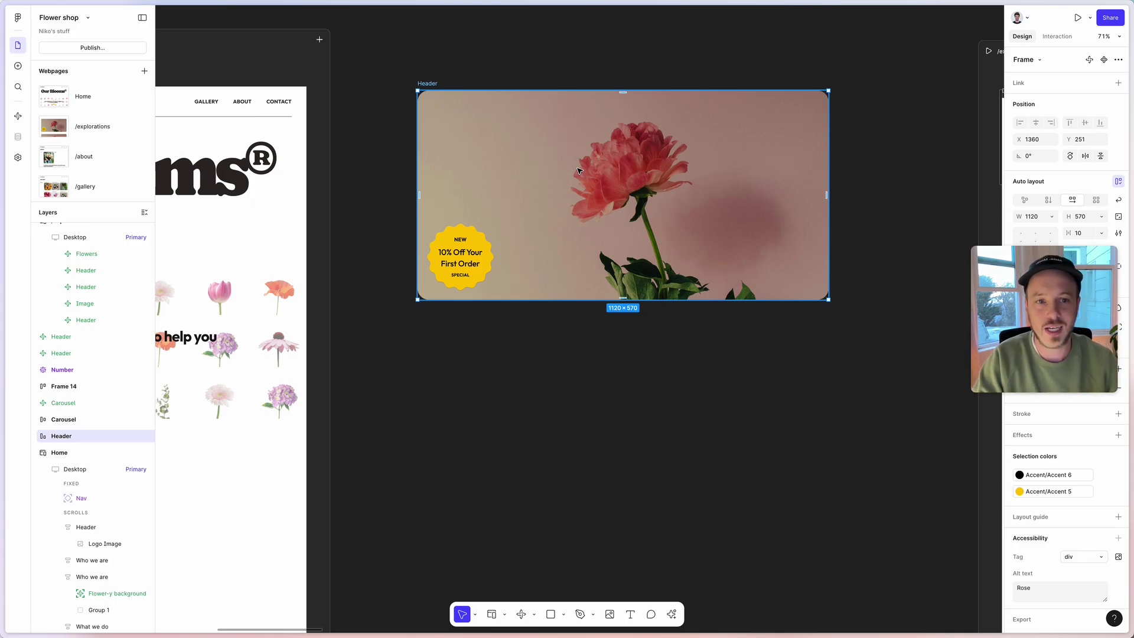
Convert the Header to a code layer, review its code, and ask AI for click-spawned stickers.
left_click(1088, 60)
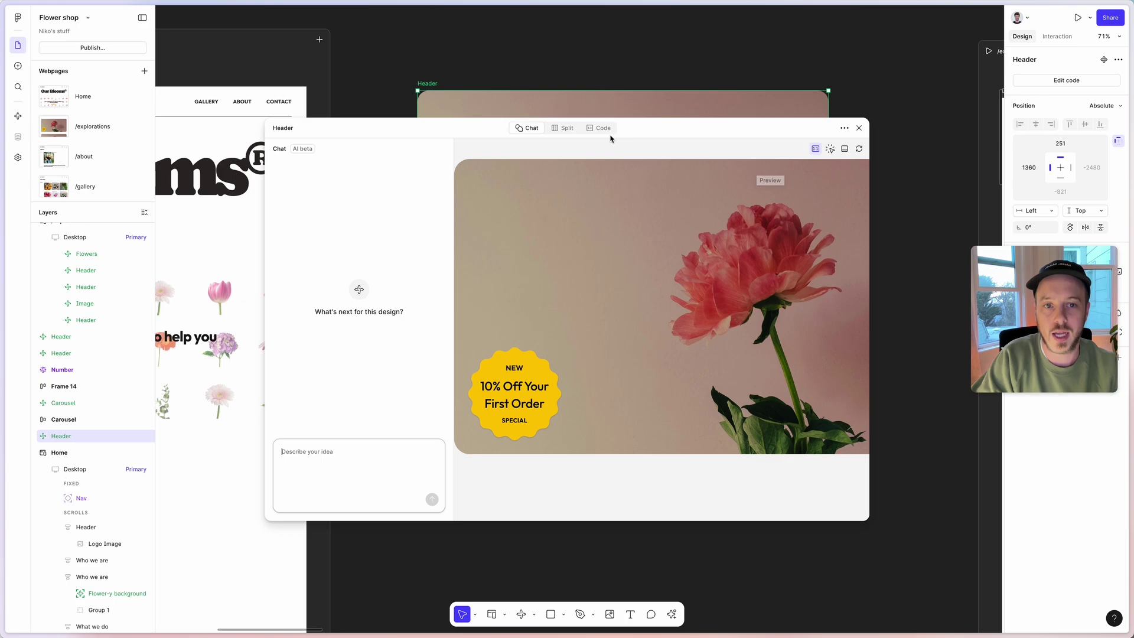
left_click(601, 131)
left_click_drag(432, 164, 496, 260)
left_click(466, 236)
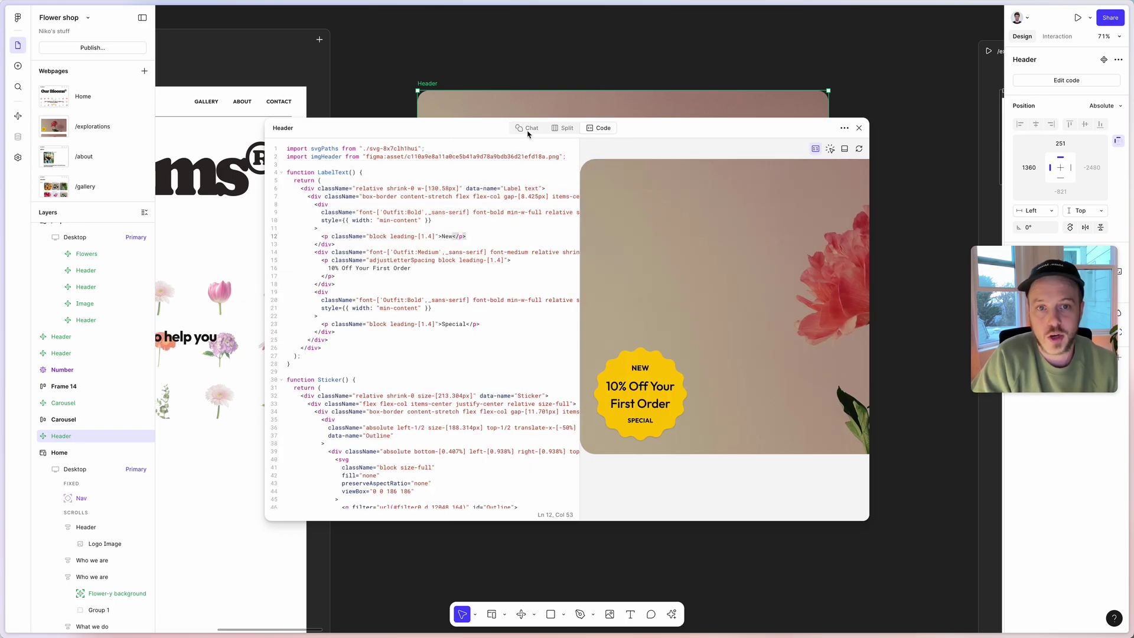
left_click(528, 131)
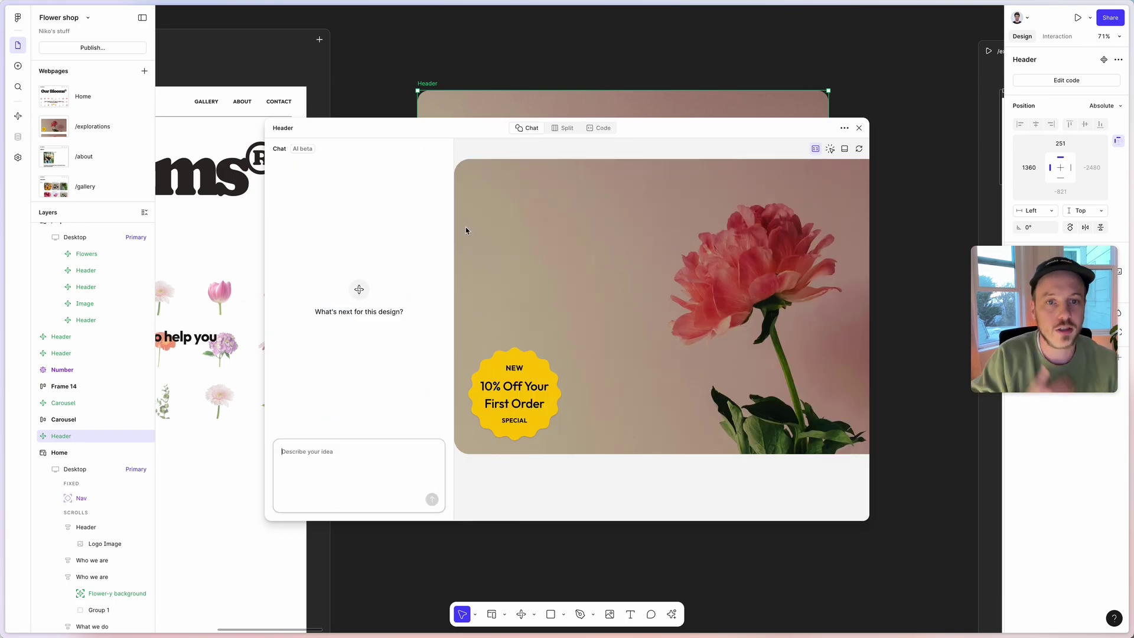
left_click(355, 455)
type("eve")
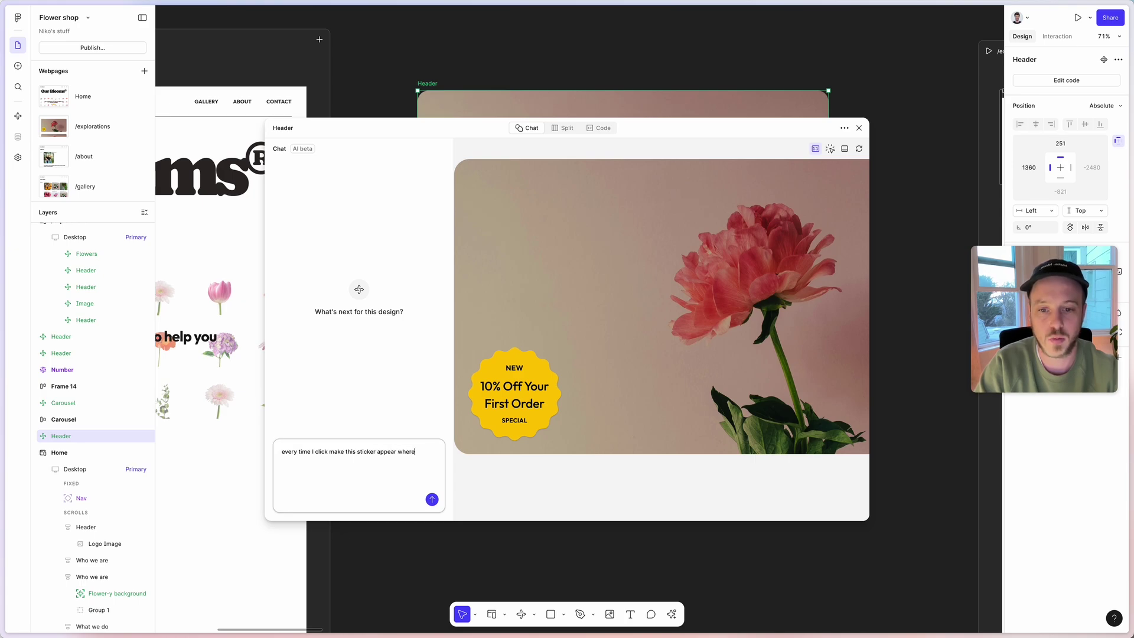
key("Return")
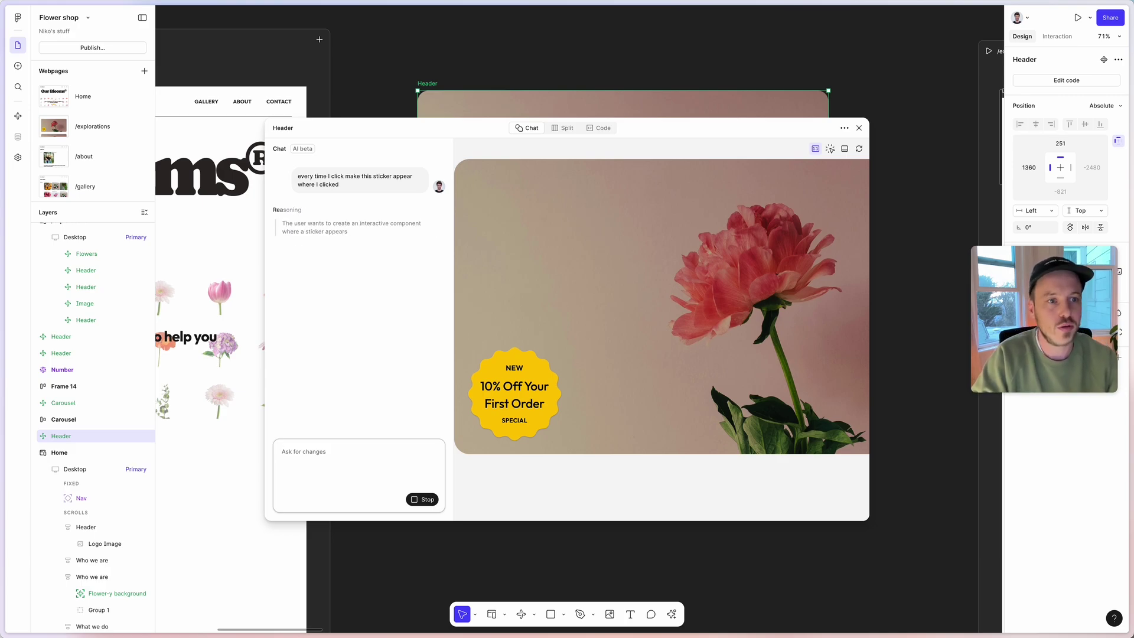
Duplicate the Header below and prompt its AI chat: 'follow my mouse cursor with the sticker'.
left_click(859, 128)
scroll(901, 225, "down", 2)
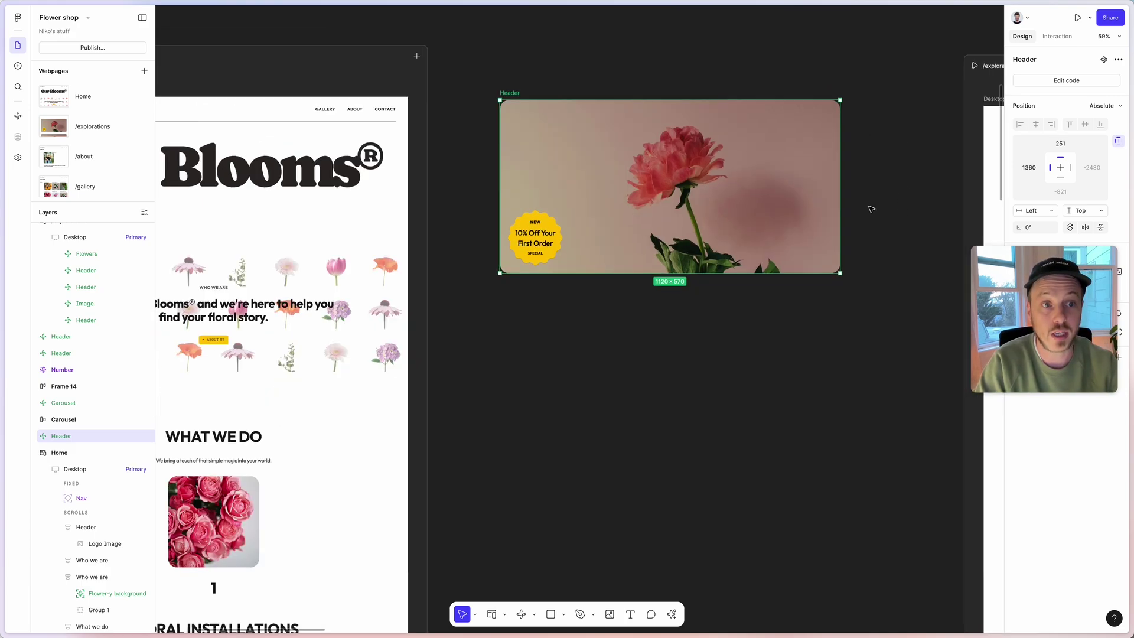
scroll(868, 208, "down", 2)
left_click_drag(738, 118, 739, 328)
double_click(654, 302)
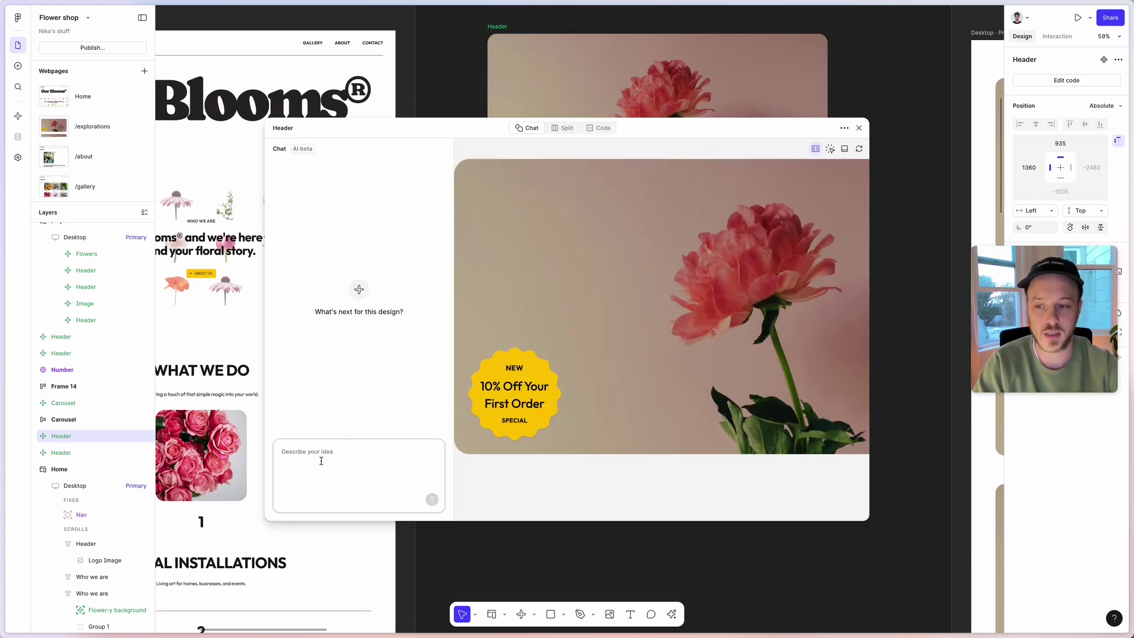
type("th the sticker")
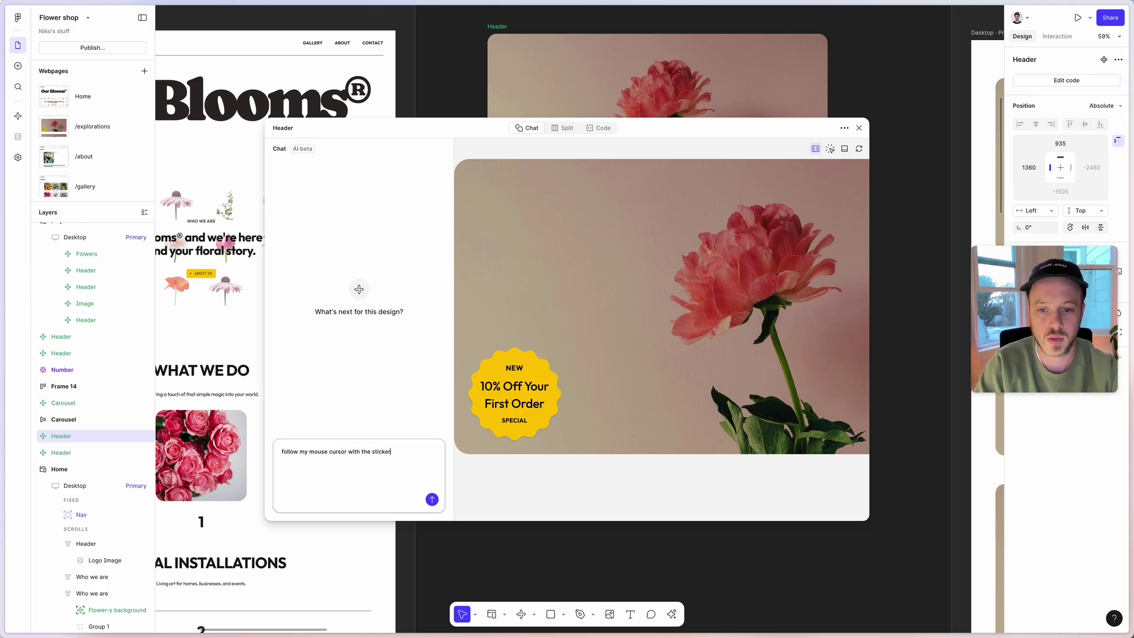
key("Return")
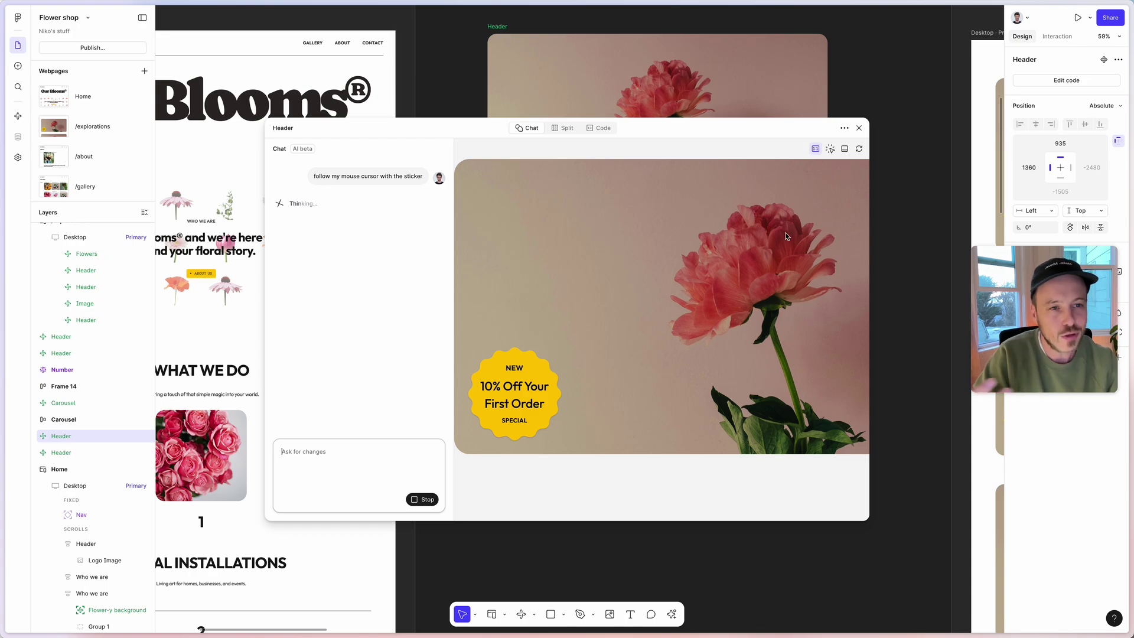
Close the chat and preview the /explorations page.
left_click(859, 127)
scroll(840, 194, "down", 3)
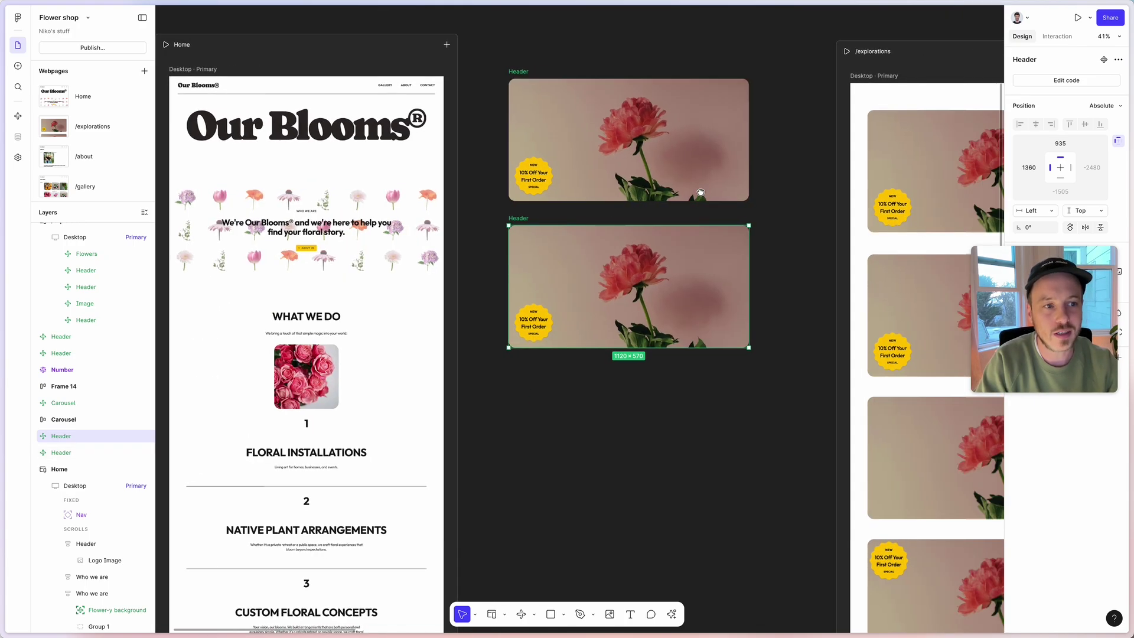
scroll(540, 179, "right", 4)
left_click(713, 63)
key("shift+space")
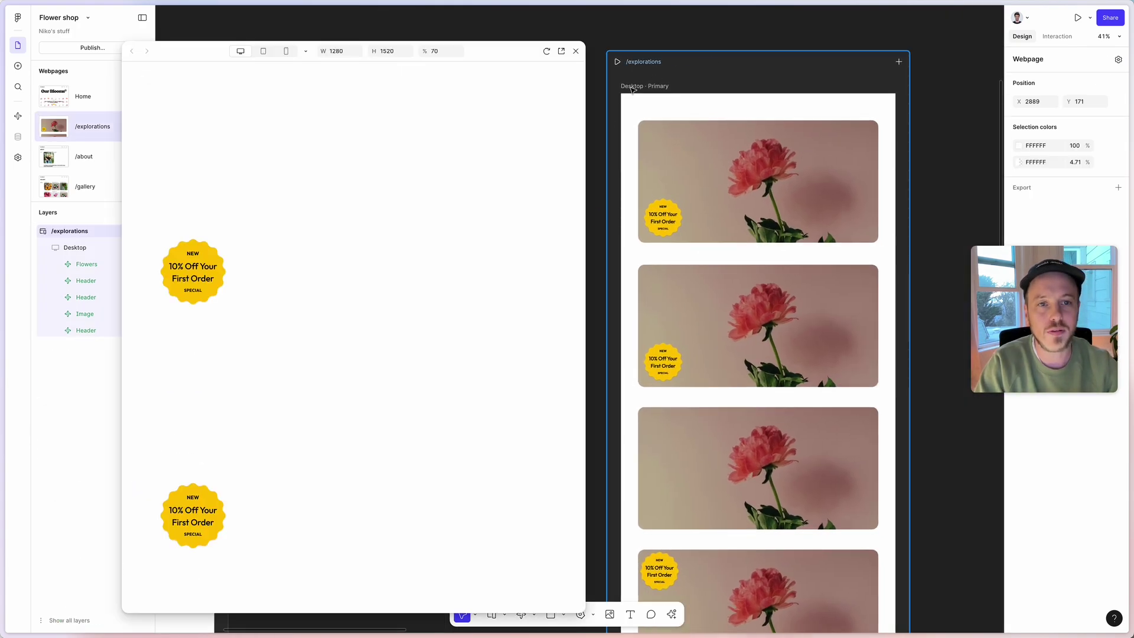
Scroll through the /explorations preview to try the interactive sticker headers.
scroll(466, 214, "down", 3)
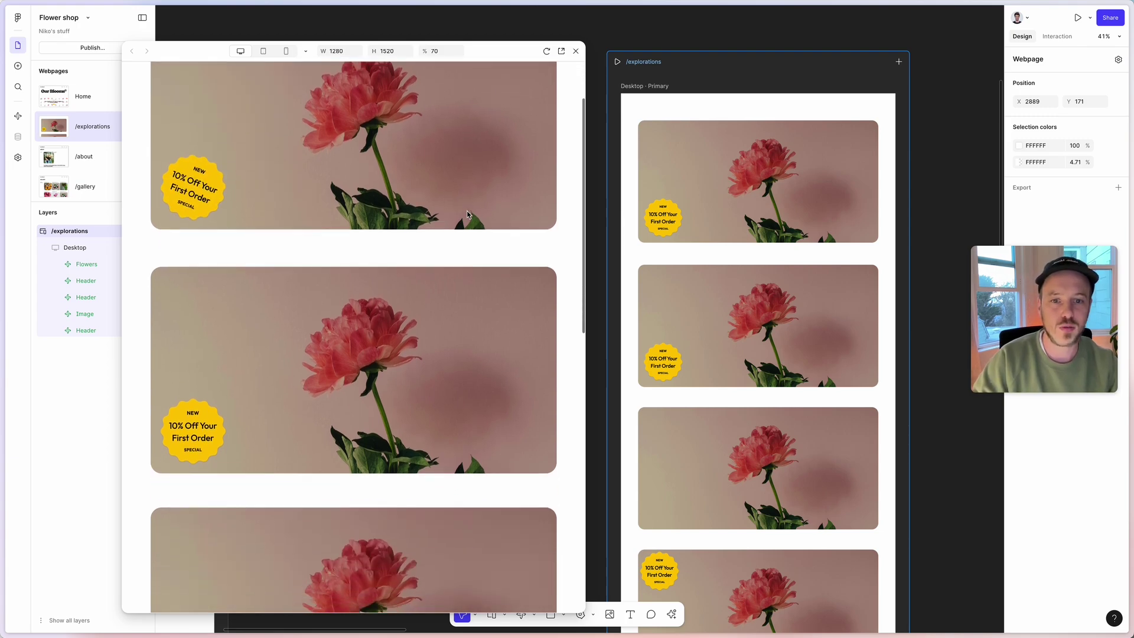
scroll(460, 224, "up", 3)
scroll(459, 228, "down", 3)
scroll(458, 230, "up", 2)
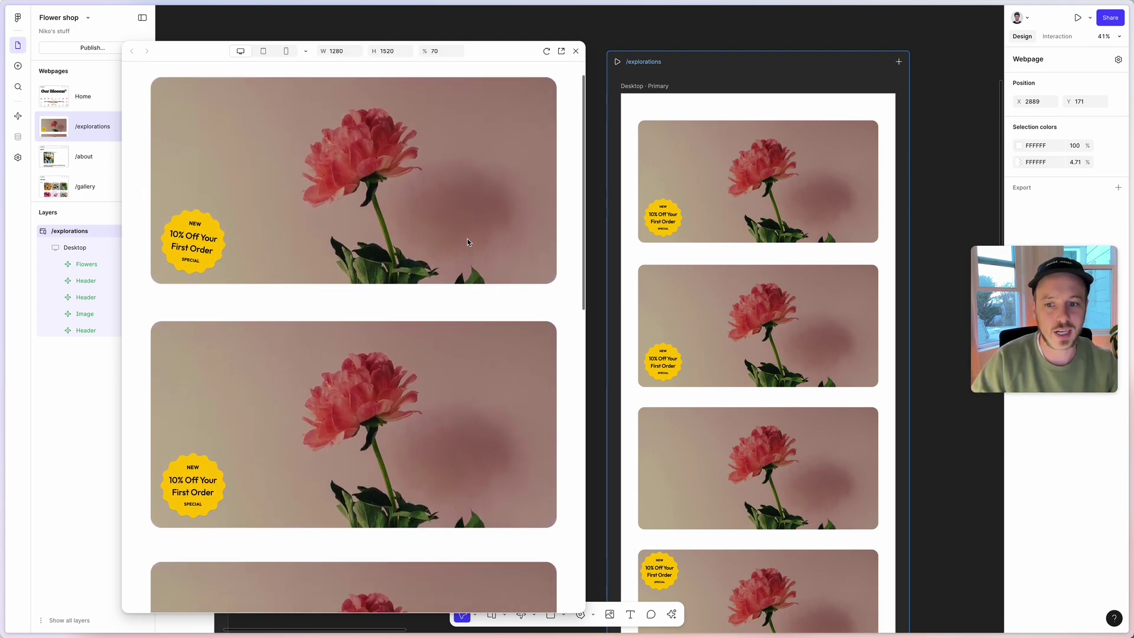
scroll(328, 290, "down", 2)
scroll(319, 291, "down", 4)
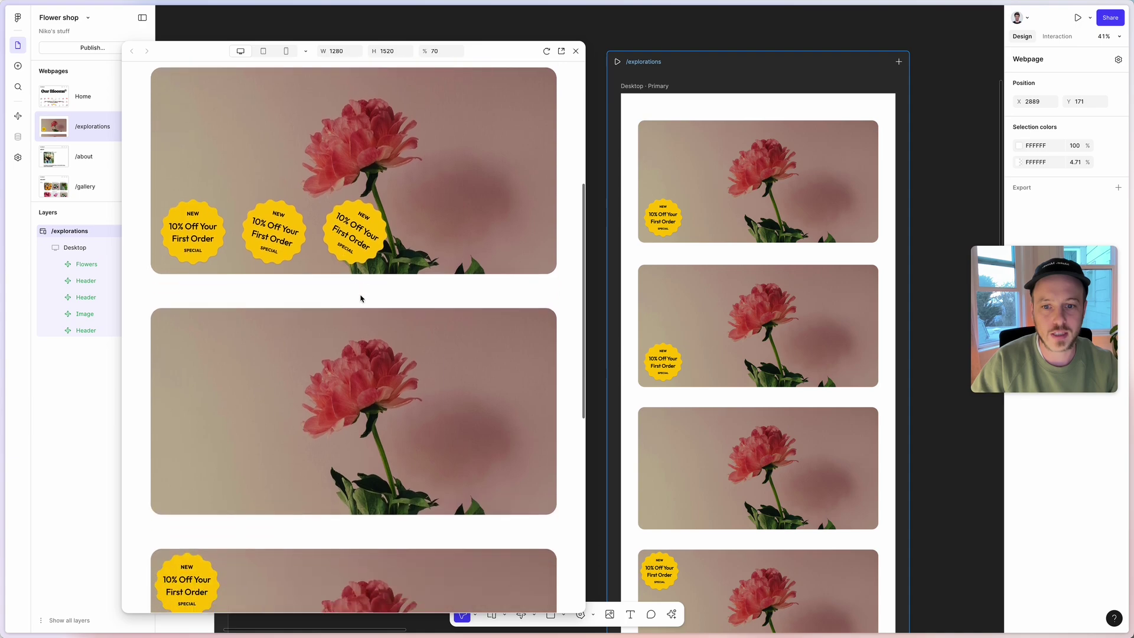
scroll(305, 323, "up", 1)
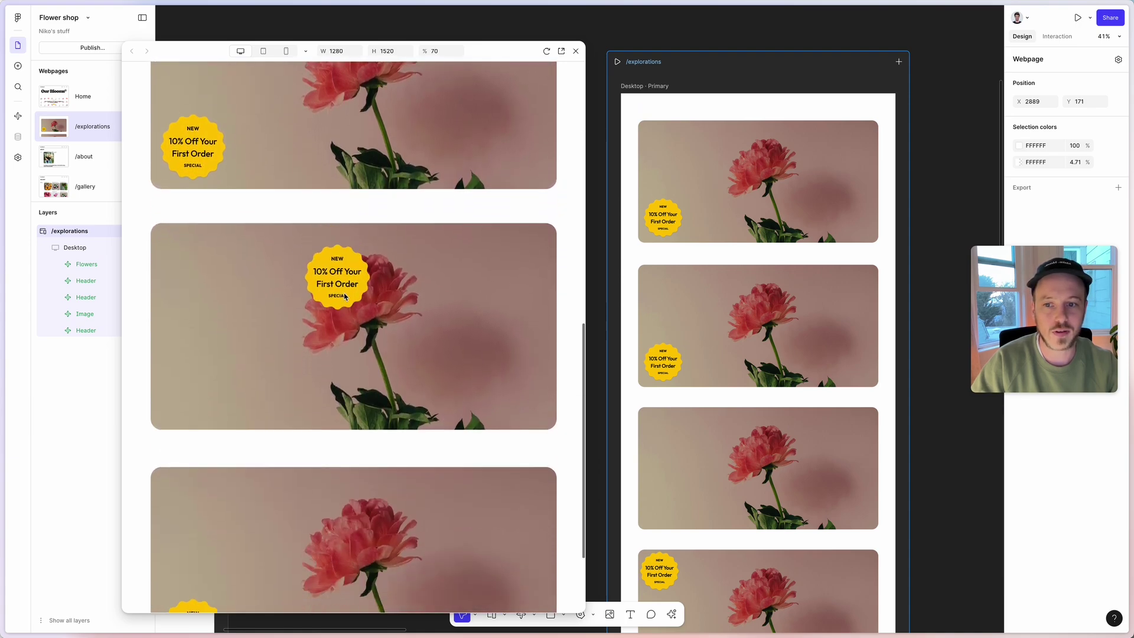
scroll(354, 289, "down", 2)
scroll(401, 258, "down", 1)
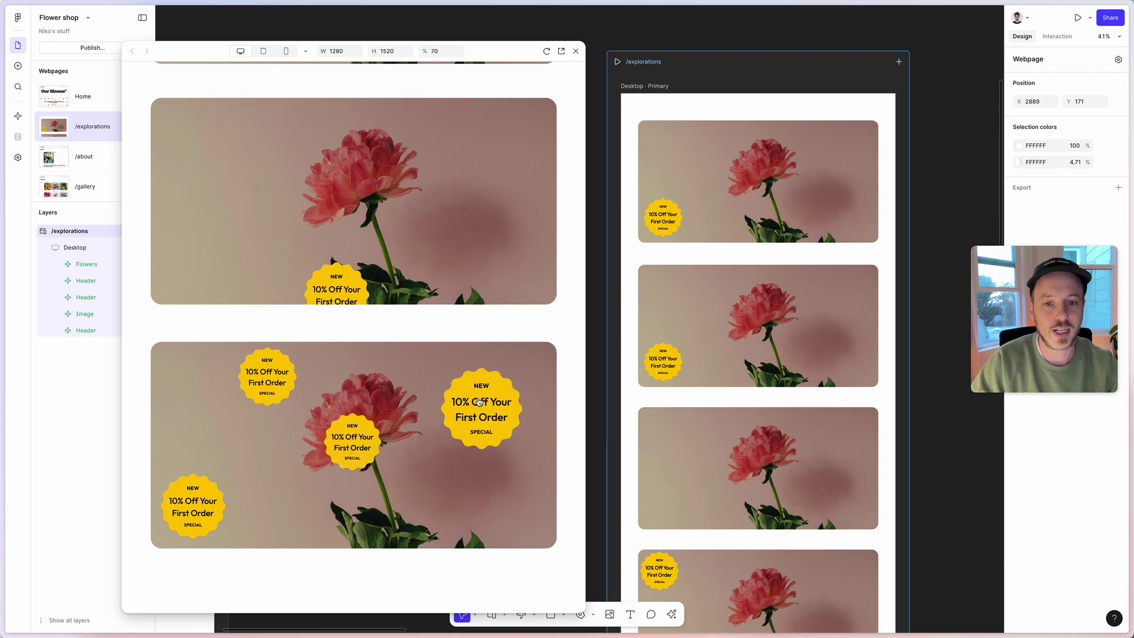
scroll(738, 401, "down", 6)
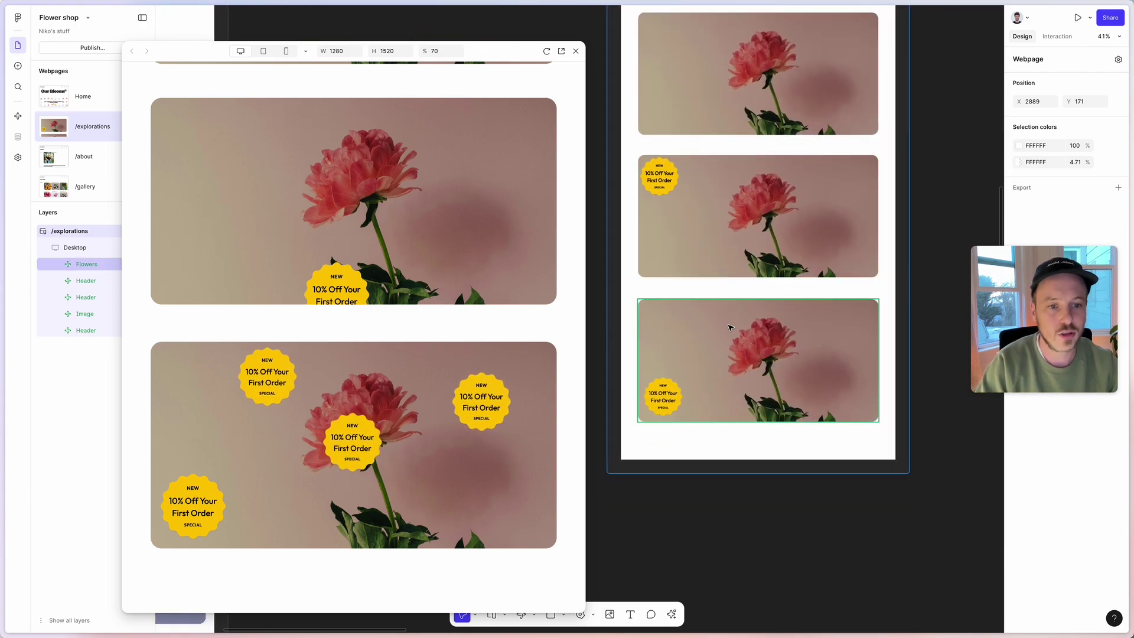
On the Flowers header, spawn stickers at minimum size, then several at maximum size.
left_click(761, 348)
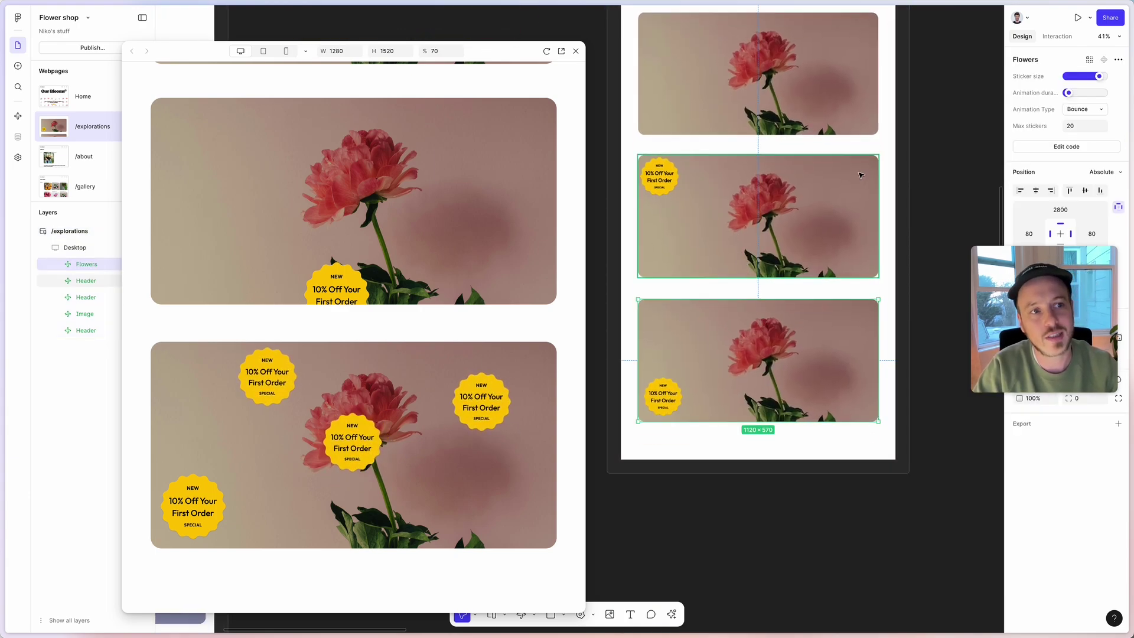
left_click(1072, 77)
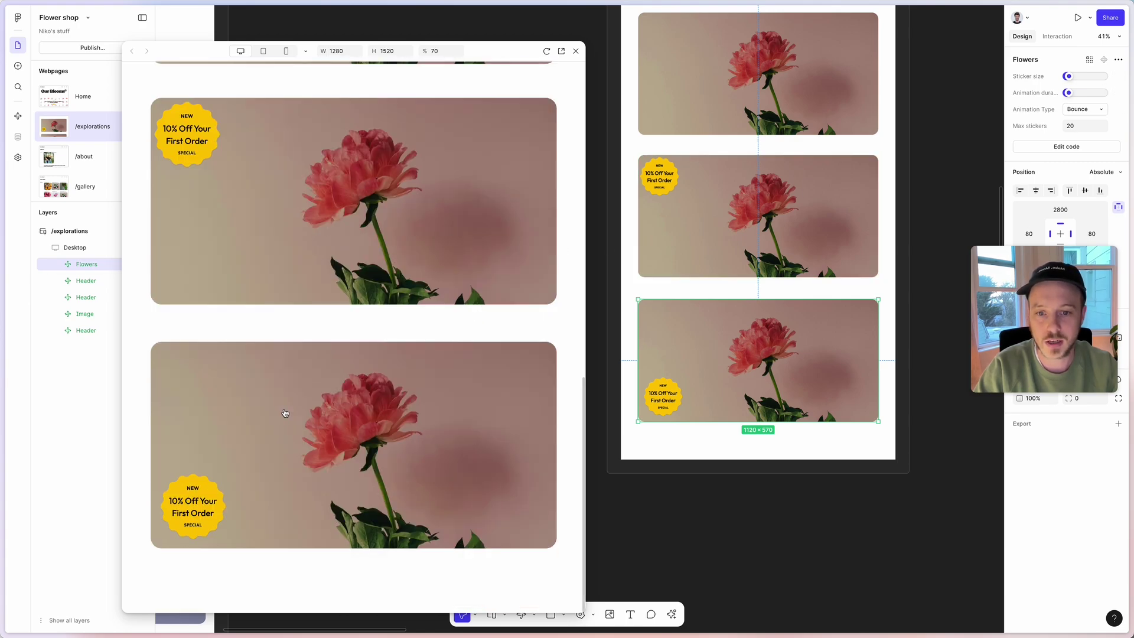
left_click(311, 438)
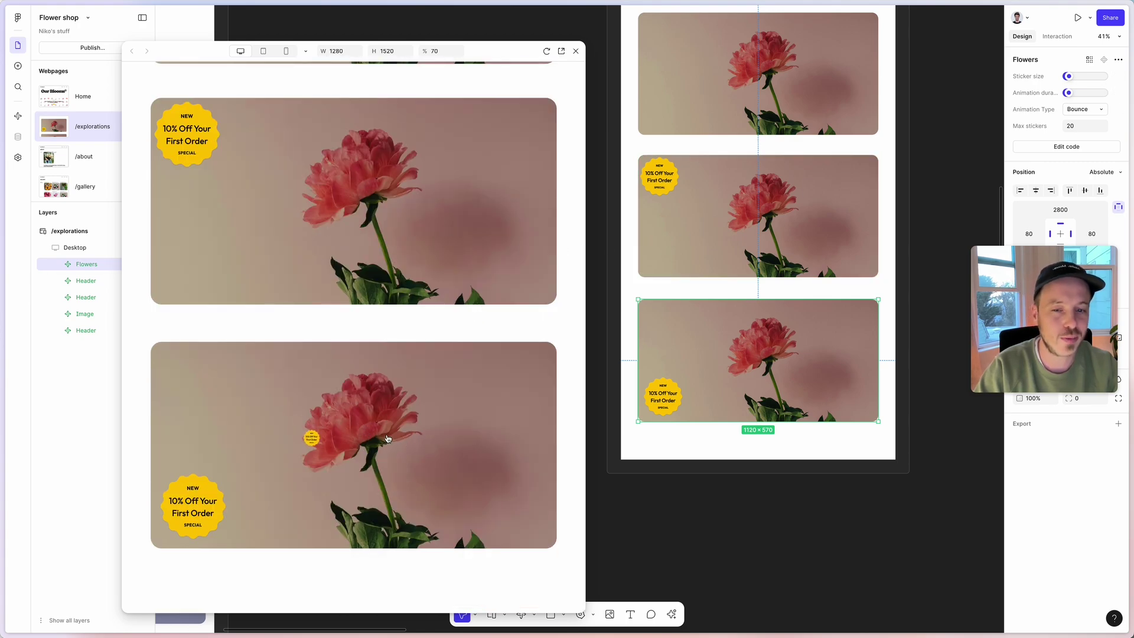
left_click(1102, 76)
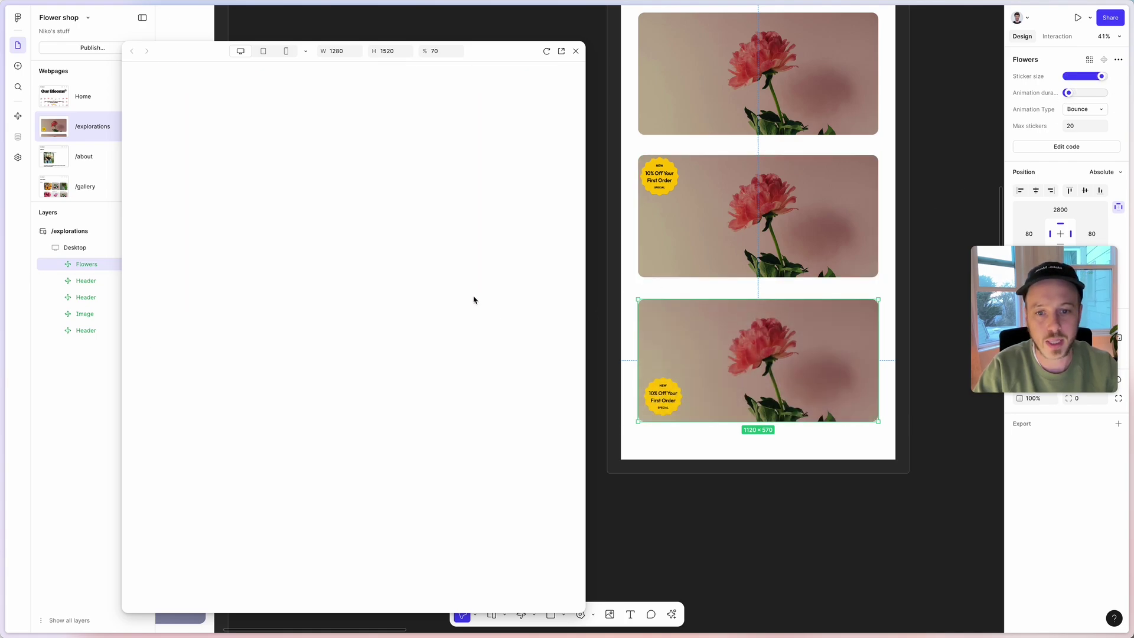
left_click(319, 399)
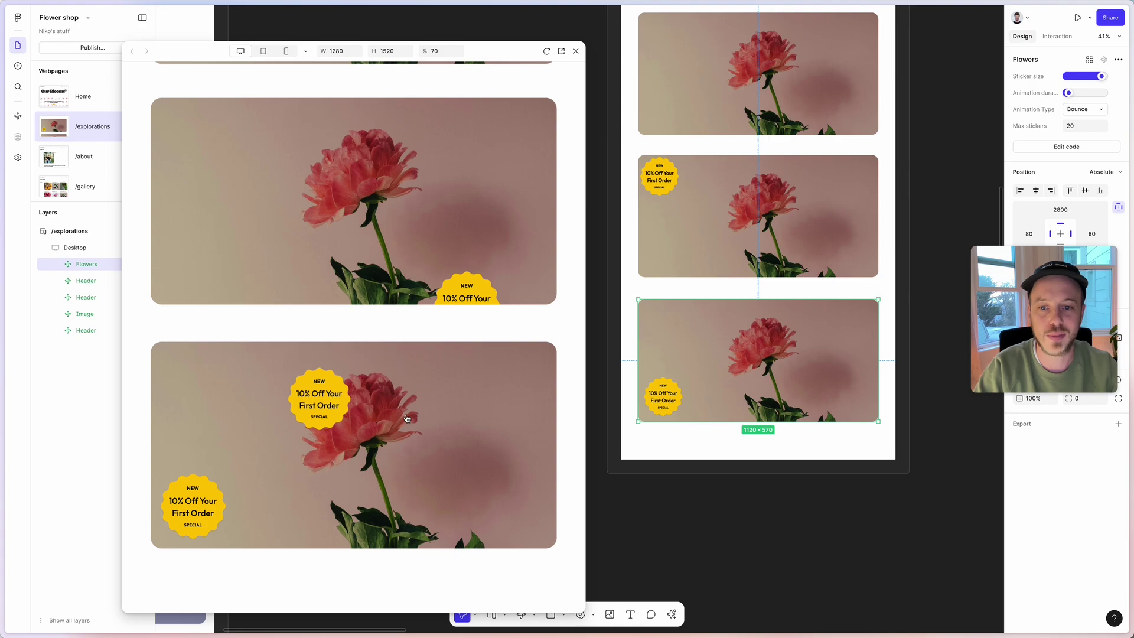
left_click(407, 418)
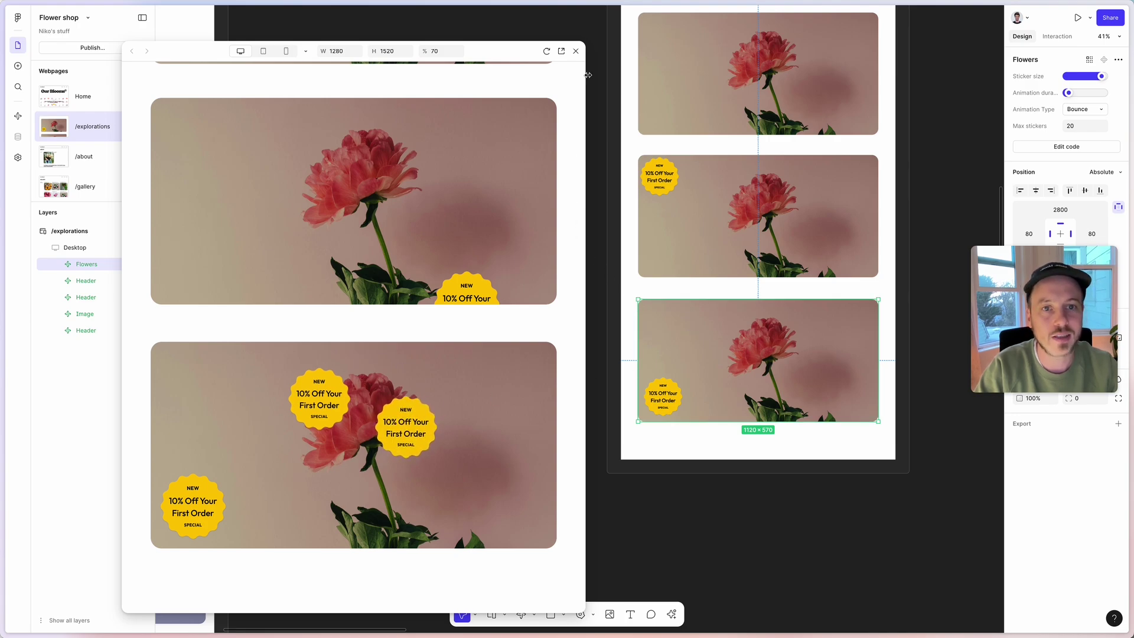
Place the Flowers component in the Home page header below the Our Blooms logo.
left_click(578, 51)
scroll(585, 266, "left", 10)
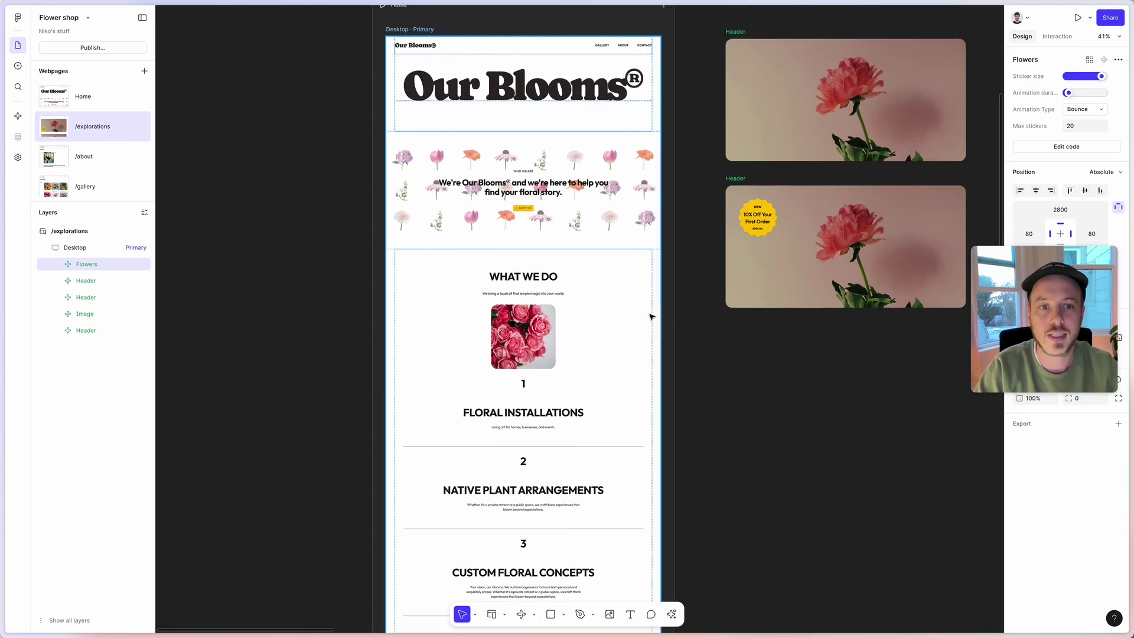
left_click_drag(514, 179, 515, 176)
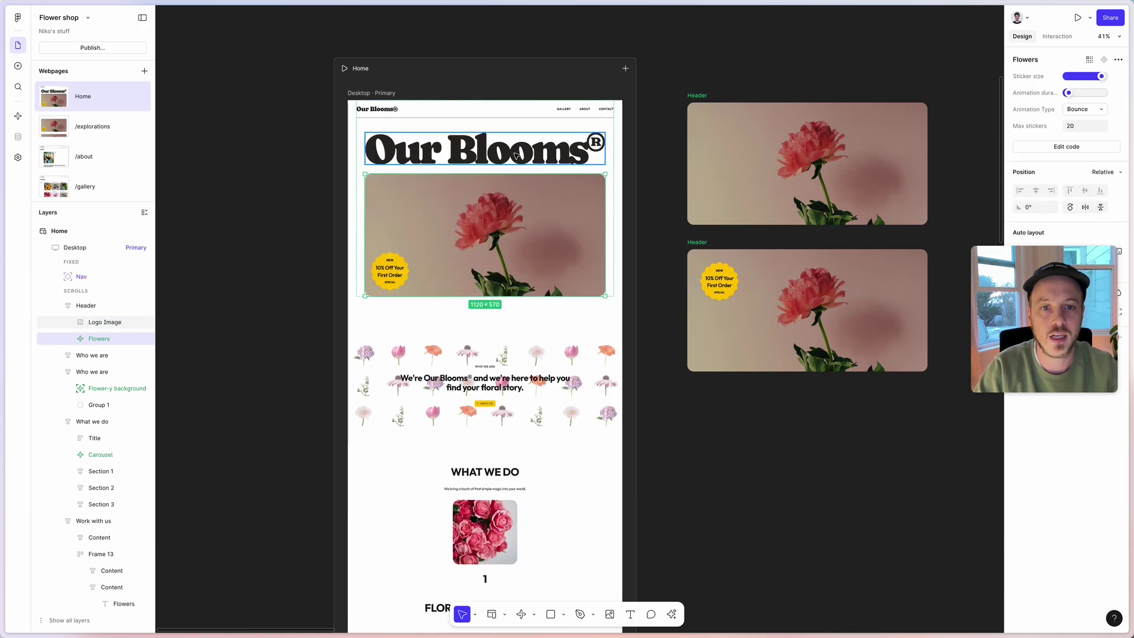
Preview the Home page and stamp four 10% Off stickers across the header image.
left_click(344, 68)
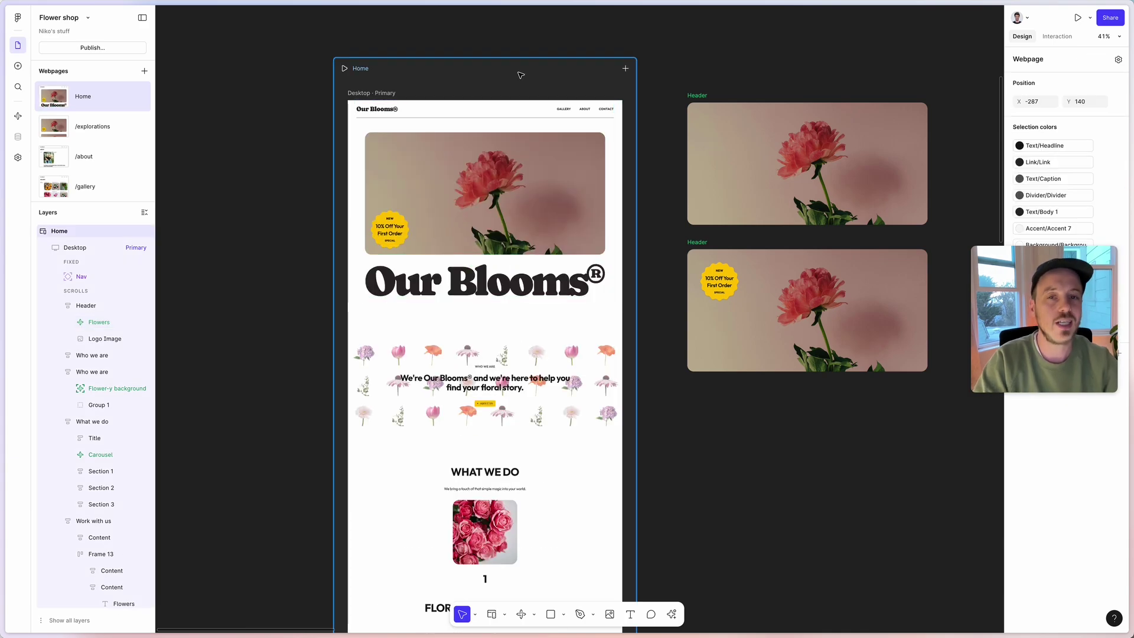
left_click(319, 175)
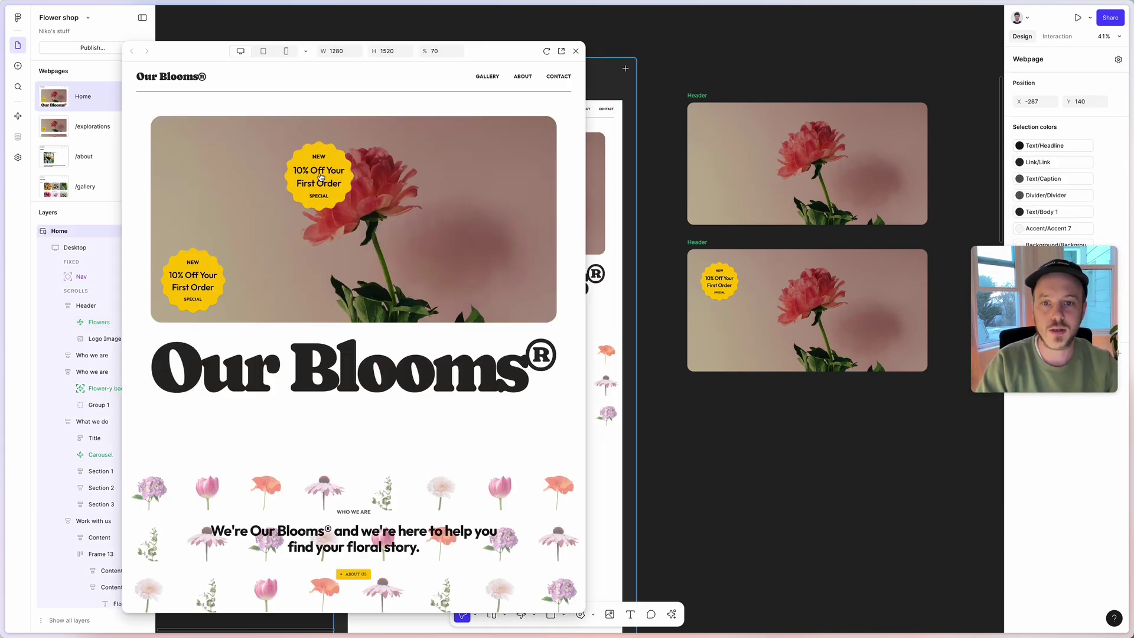
left_click(430, 203)
left_click(267, 247)
left_click(243, 153)
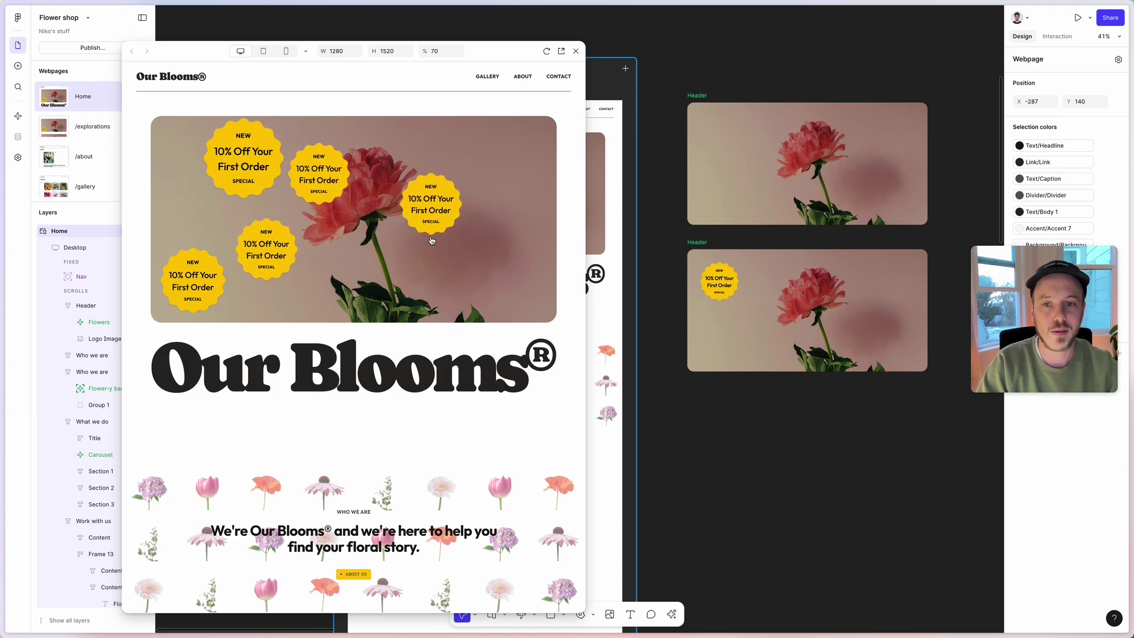
Scroll the Home preview and view the Flower-y background and Carousel component settings.
scroll(399, 253, "down", 5)
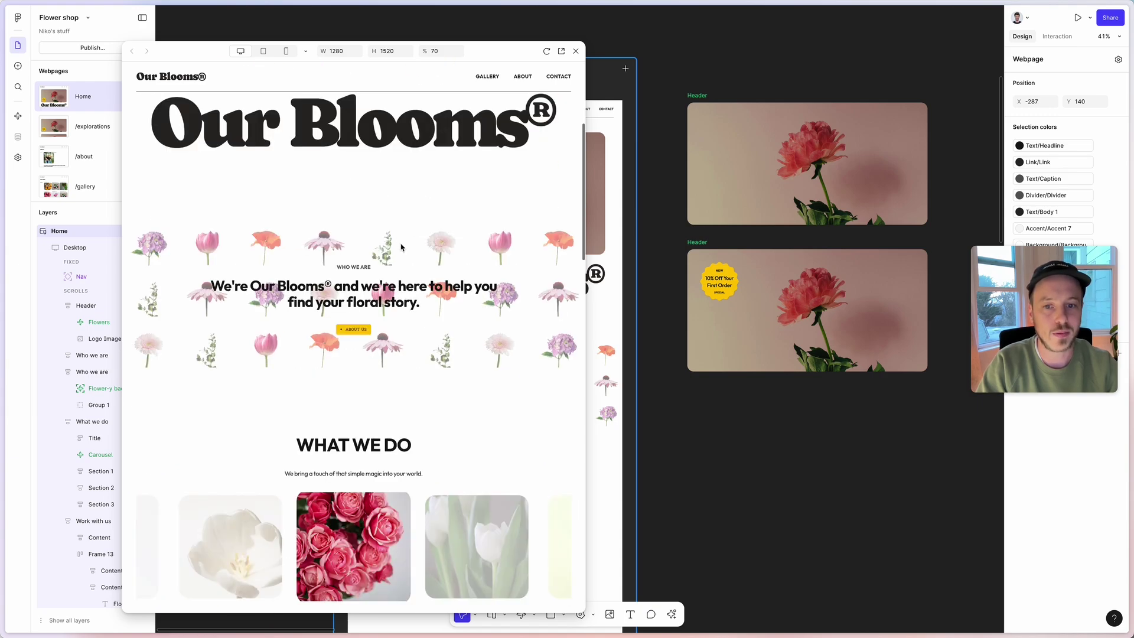
scroll(718, 329, "left", 4)
left_click(719, 329)
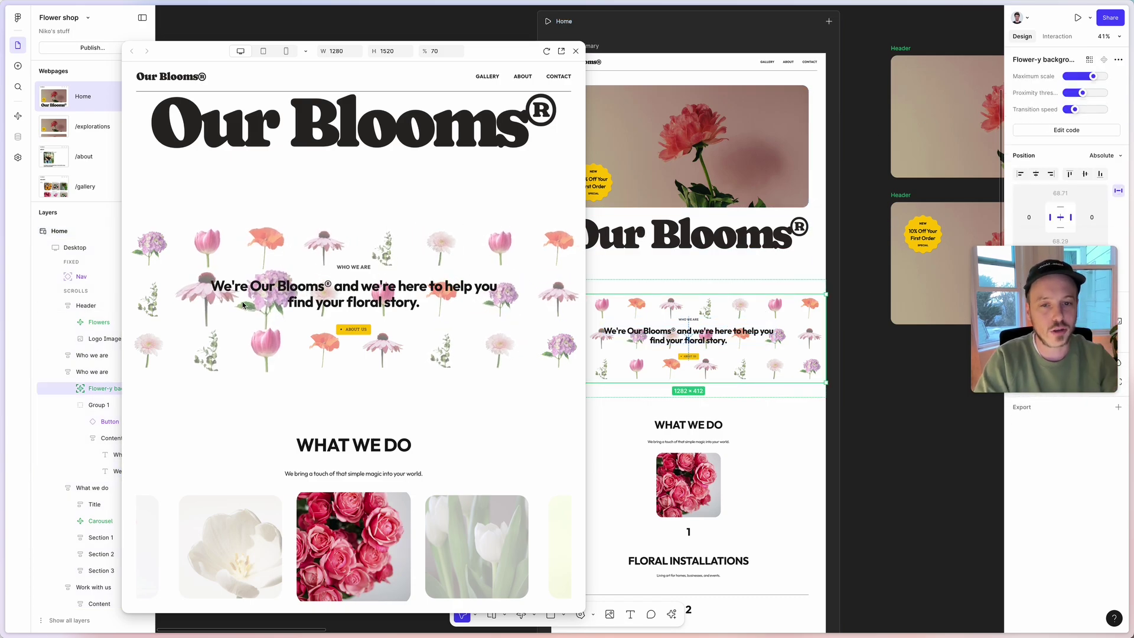
scroll(255, 309, "down", 3)
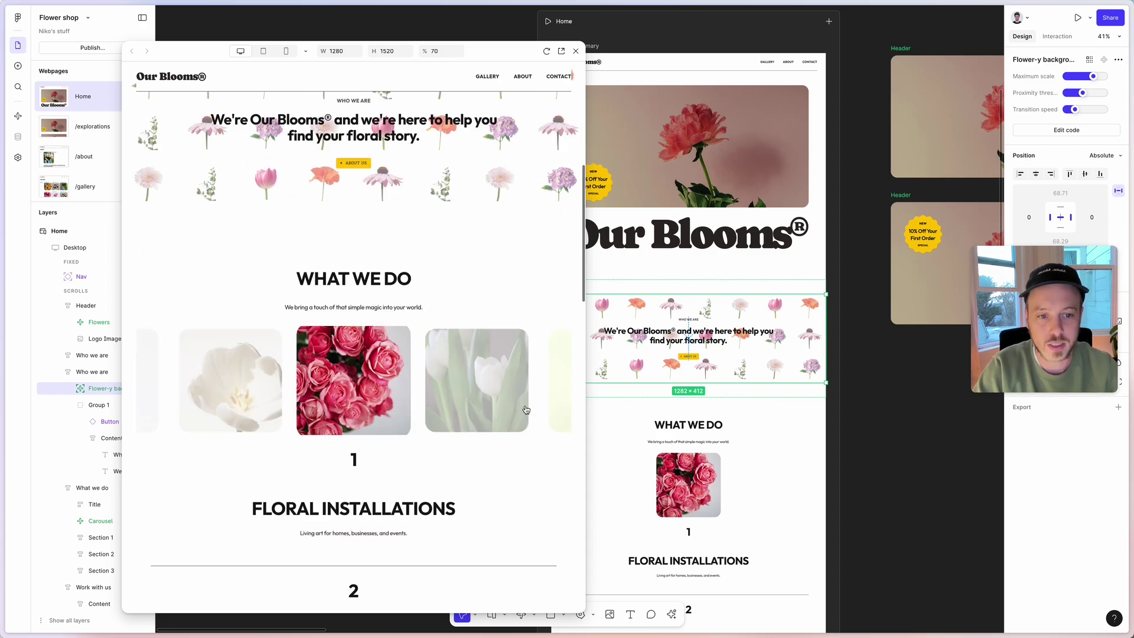
left_click(366, 355)
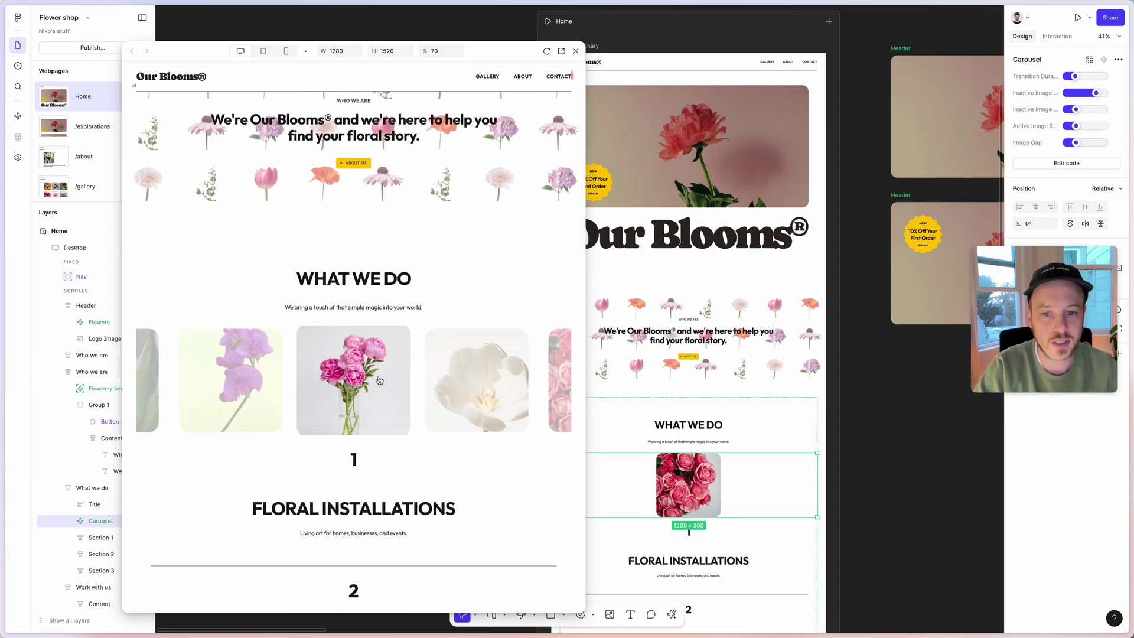
scroll(464, 378, "down", 10)
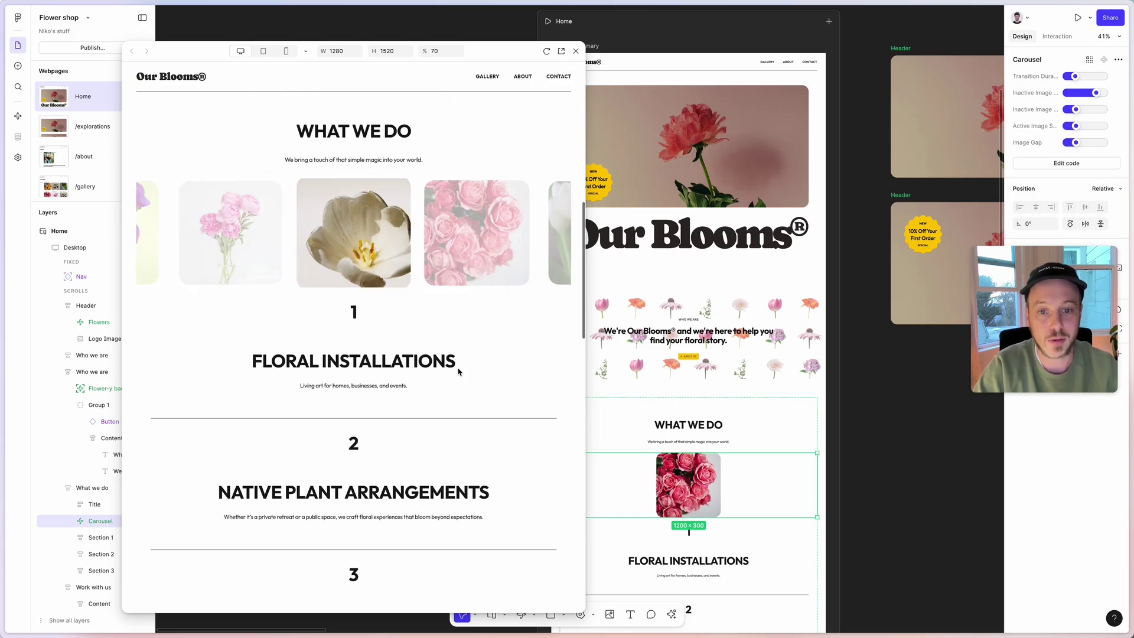
Check Events ends at 65, then set the FLOWERS Number component's End number to 5000.
scroll(791, 276, "down", 10)
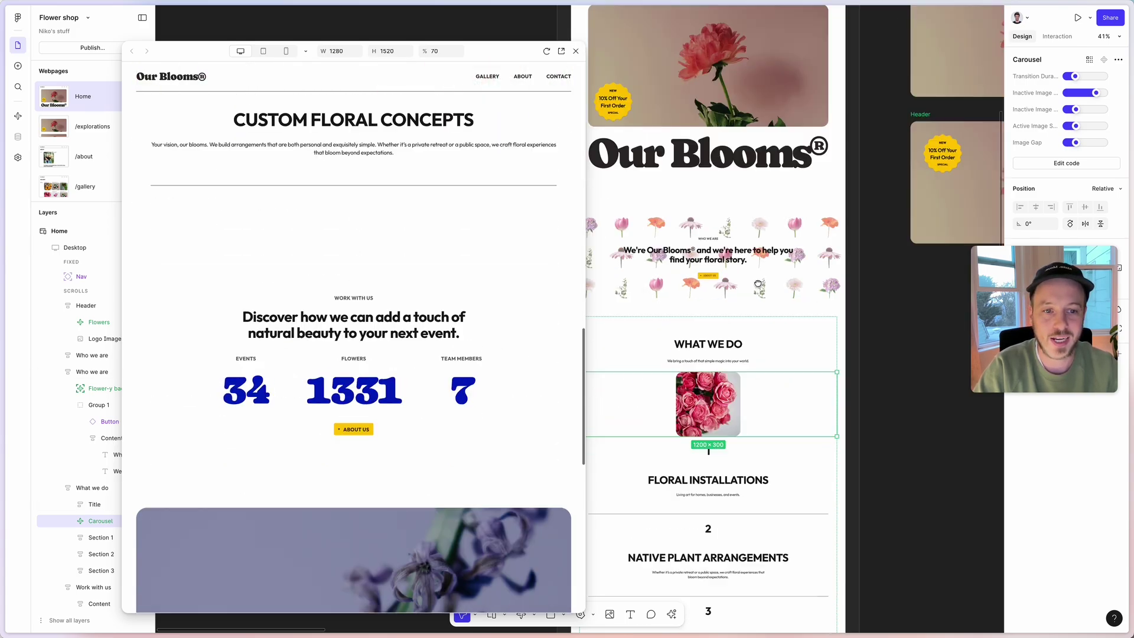
scroll(792, 276, "up", 5)
left_click(802, 259)
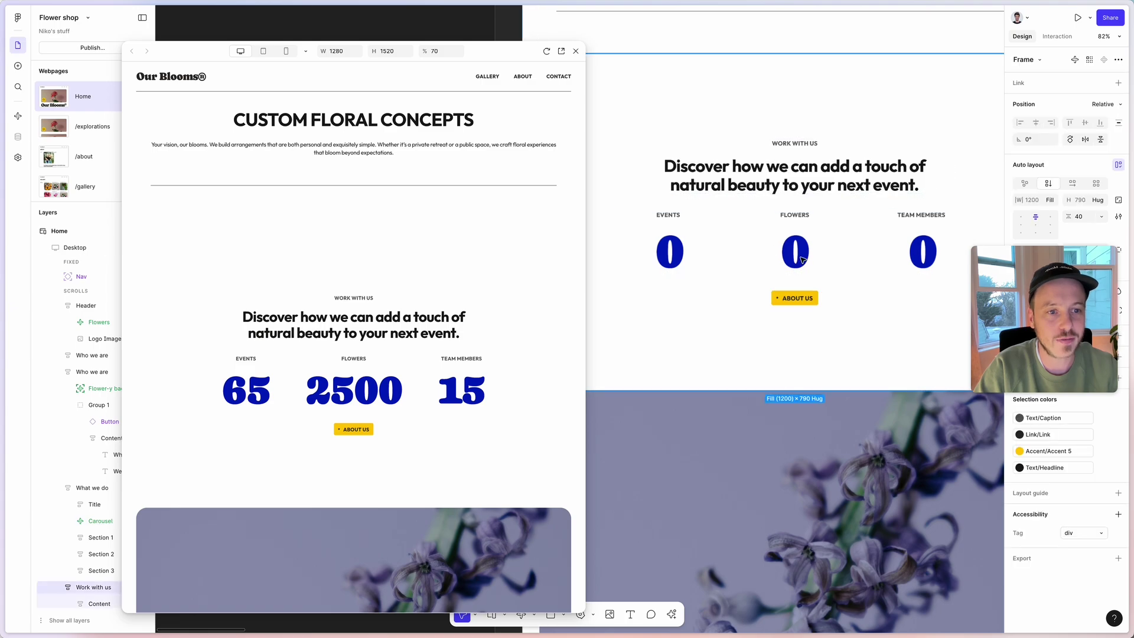
left_click(802, 259)
scroll(800, 252, "down", 3)
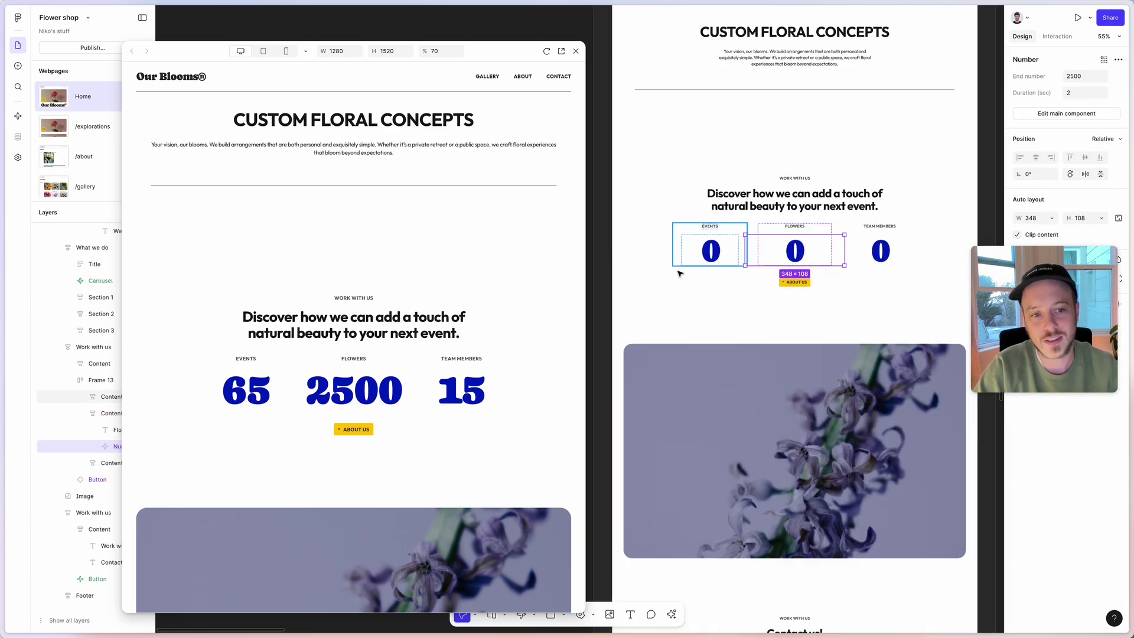
left_click_drag(794, 251, 733, 248)
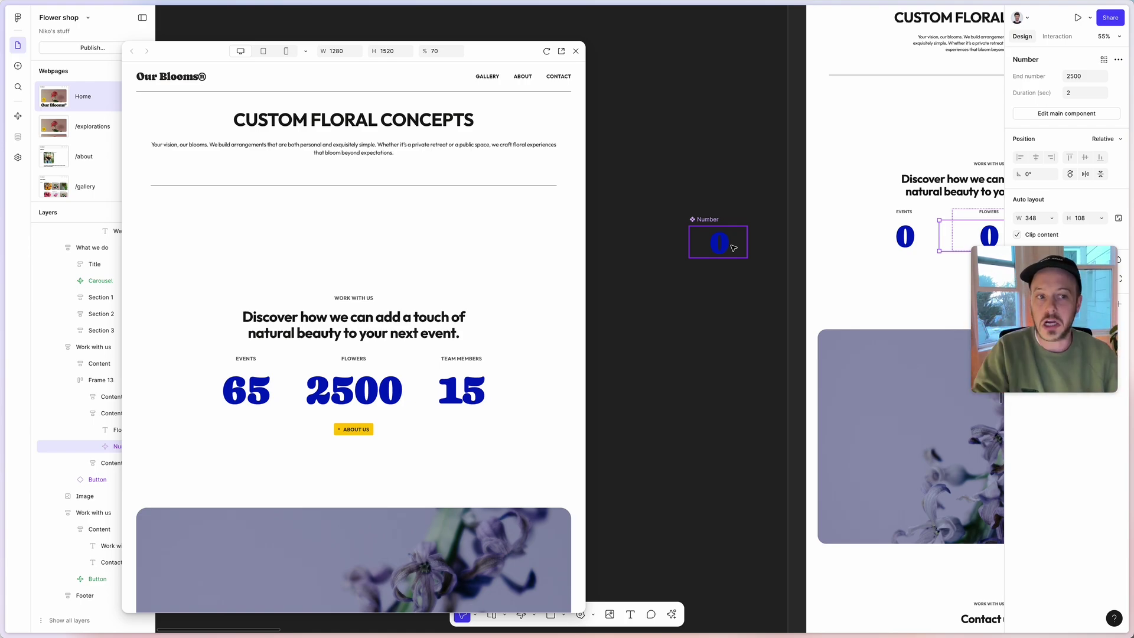
scroll(734, 248, "right", 5)
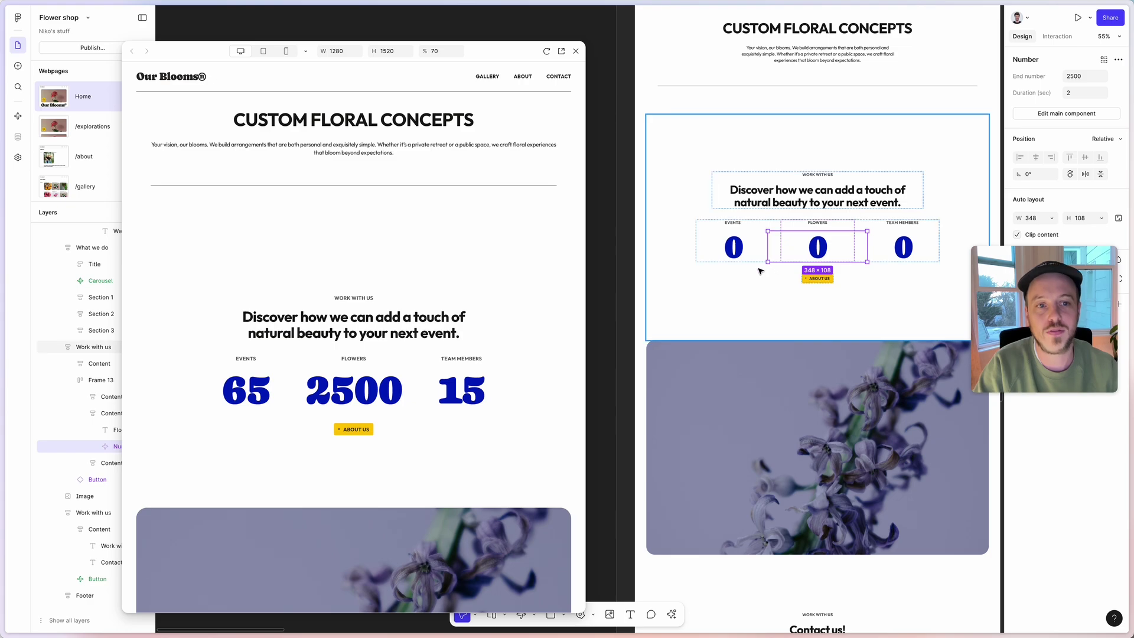
left_click(745, 251)
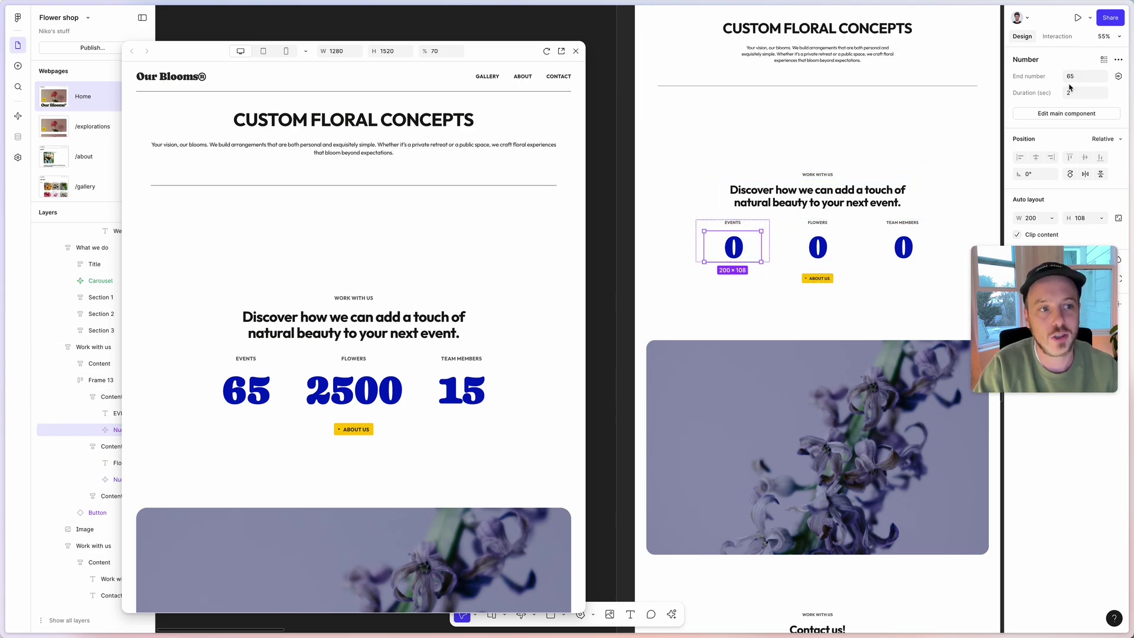
left_click(818, 247)
left_click(1078, 80)
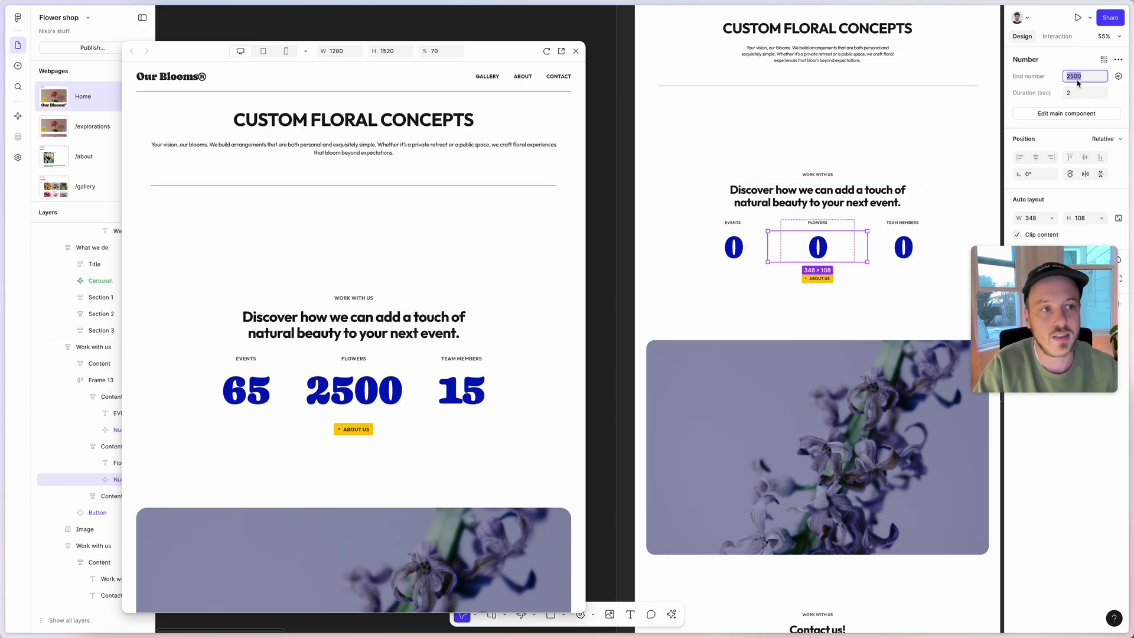
key("Return")
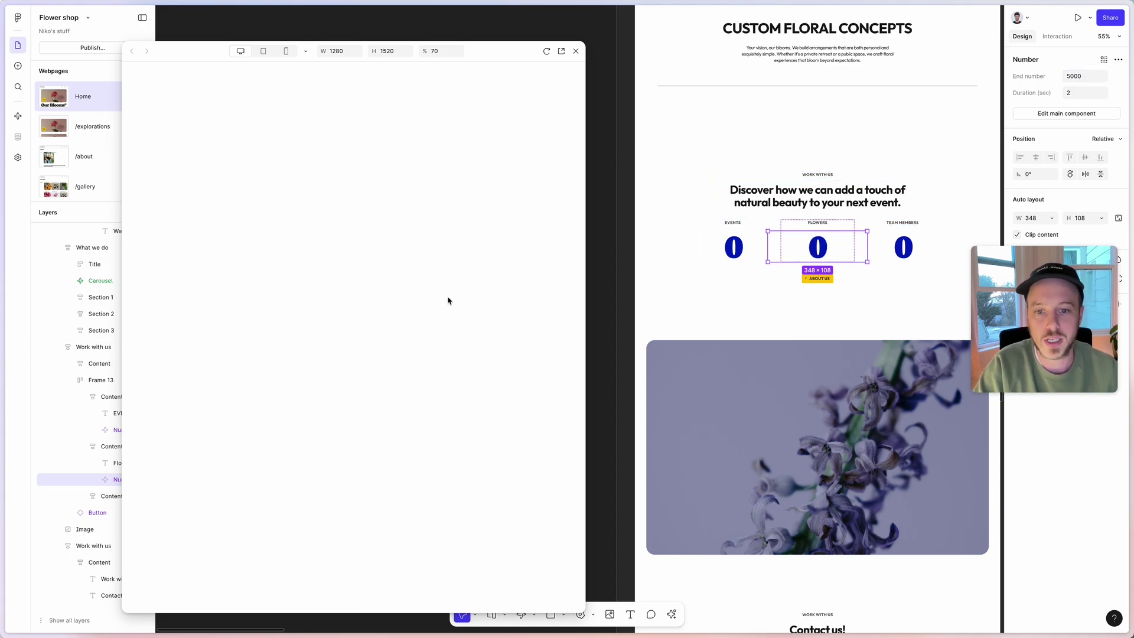
Click the Work with us counters in the preview to replay counts to 65, 5000 and 15.
scroll(456, 297, "down", 10)
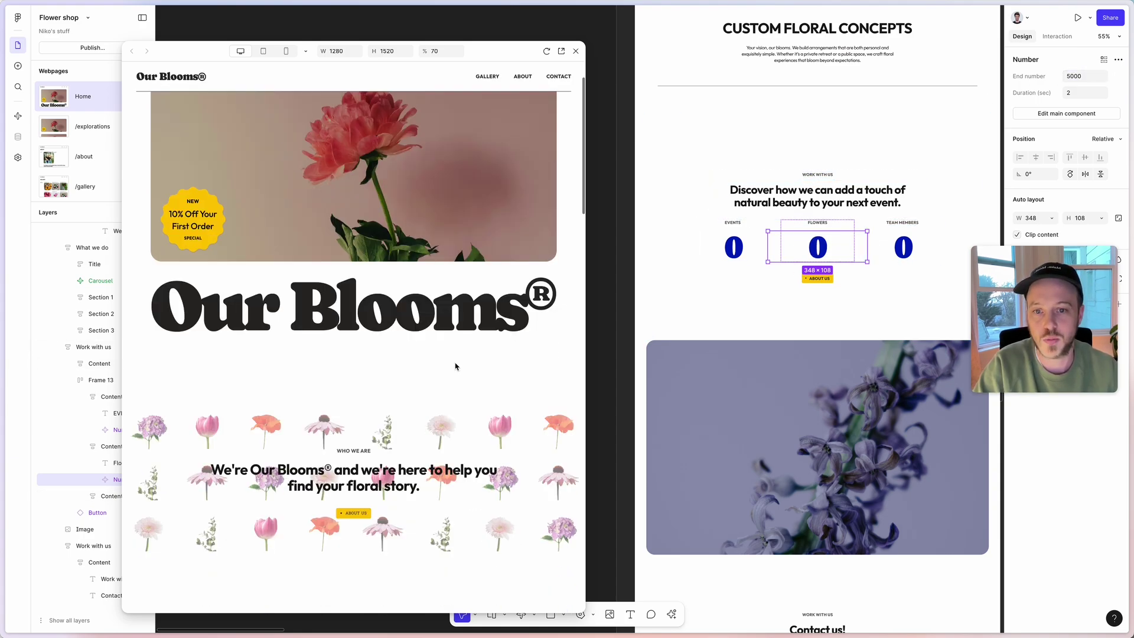
scroll(414, 327, "down", 5)
scroll(416, 414, "up", 2)
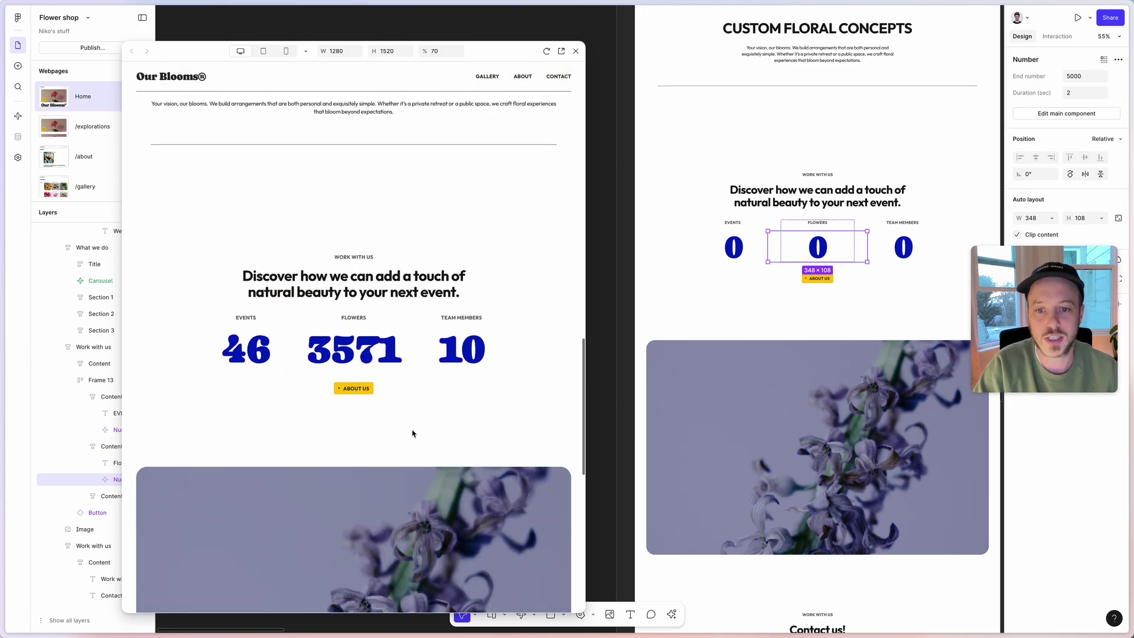
left_click(466, 350)
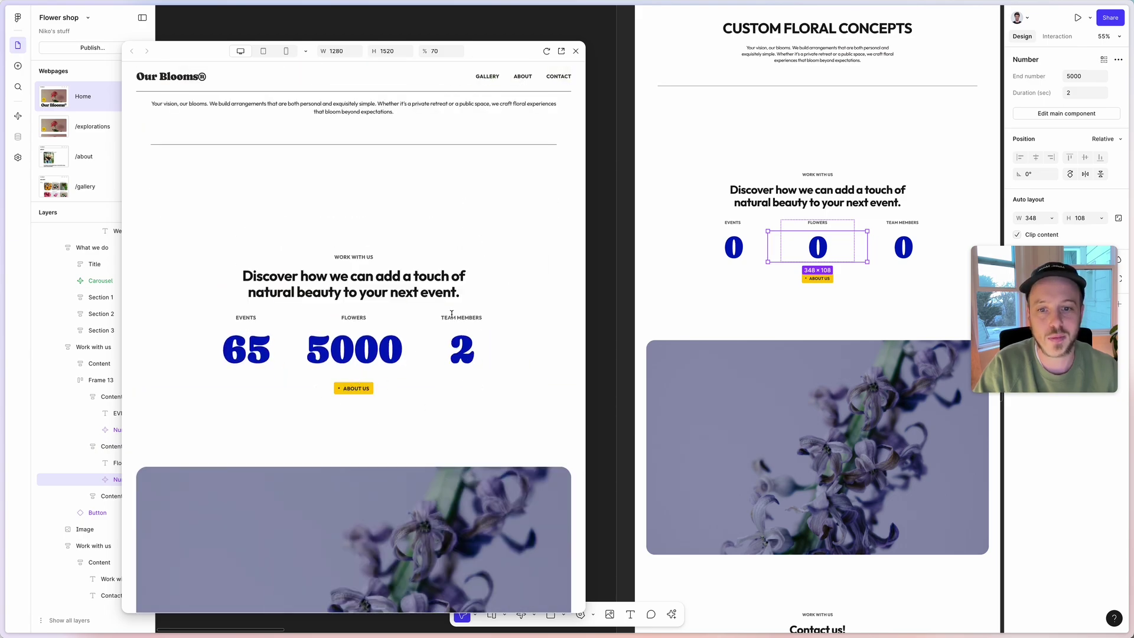
left_click(389, 354)
scroll(679, 313, "left", 3)
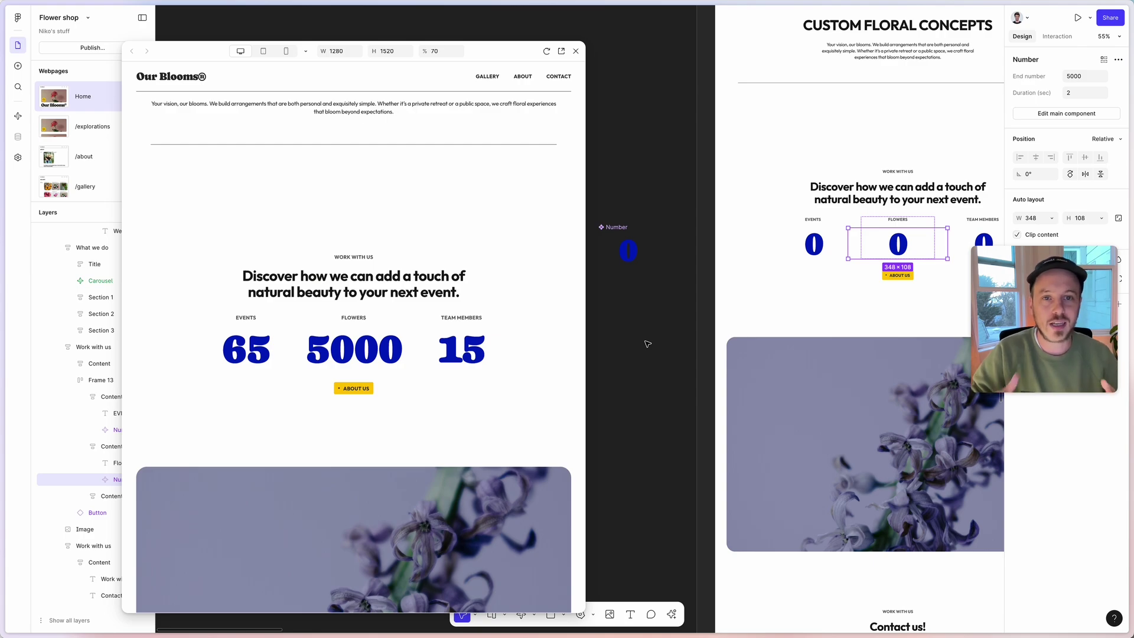
Select the email input component, then submit an email address in the Contact us field.
scroll(748, 236, "down", 10)
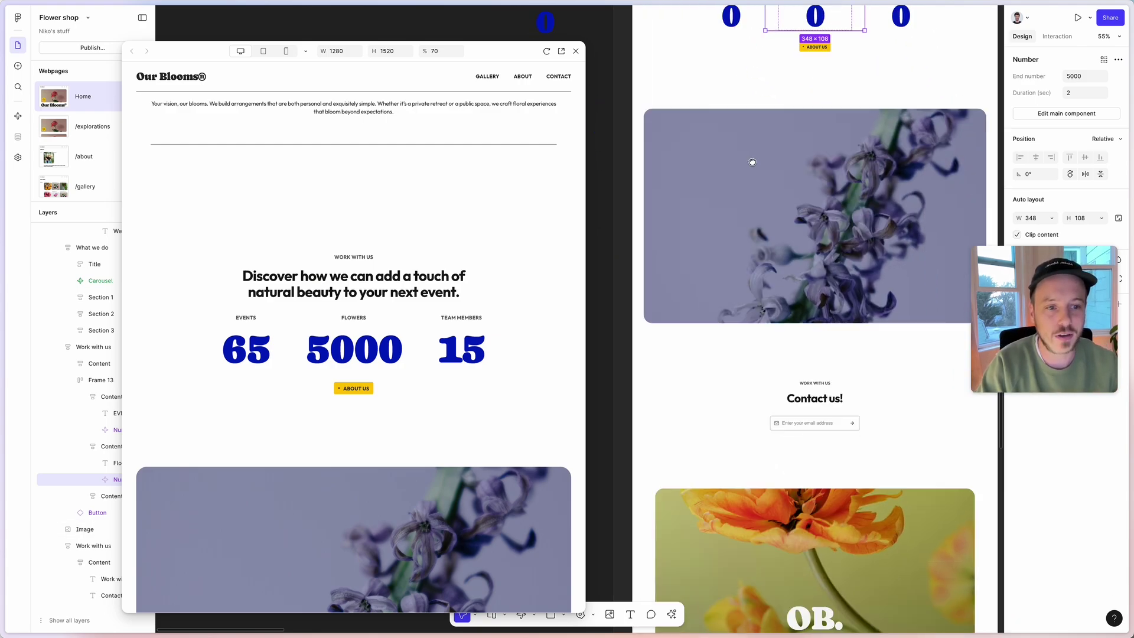
left_click(804, 274)
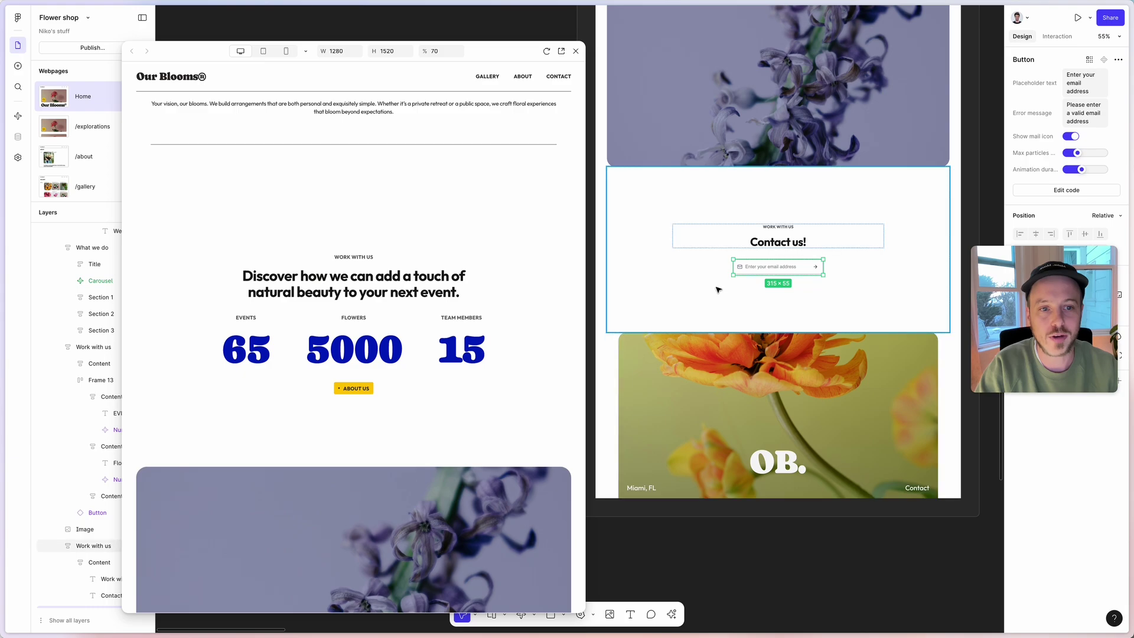
scroll(425, 326, "down", 10)
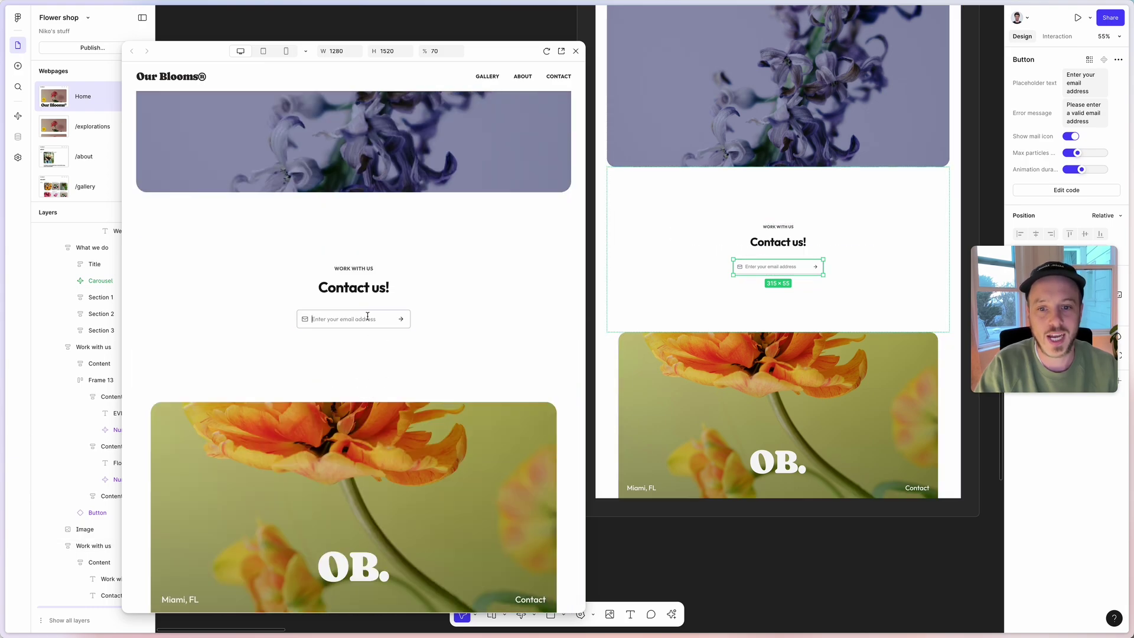
left_click(367, 318)
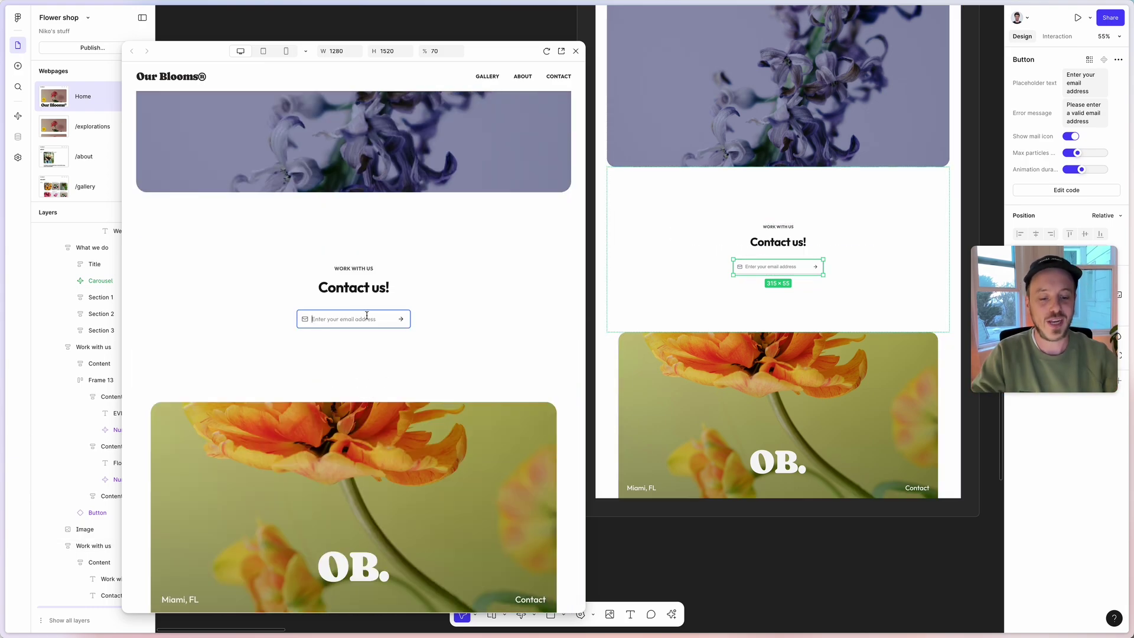
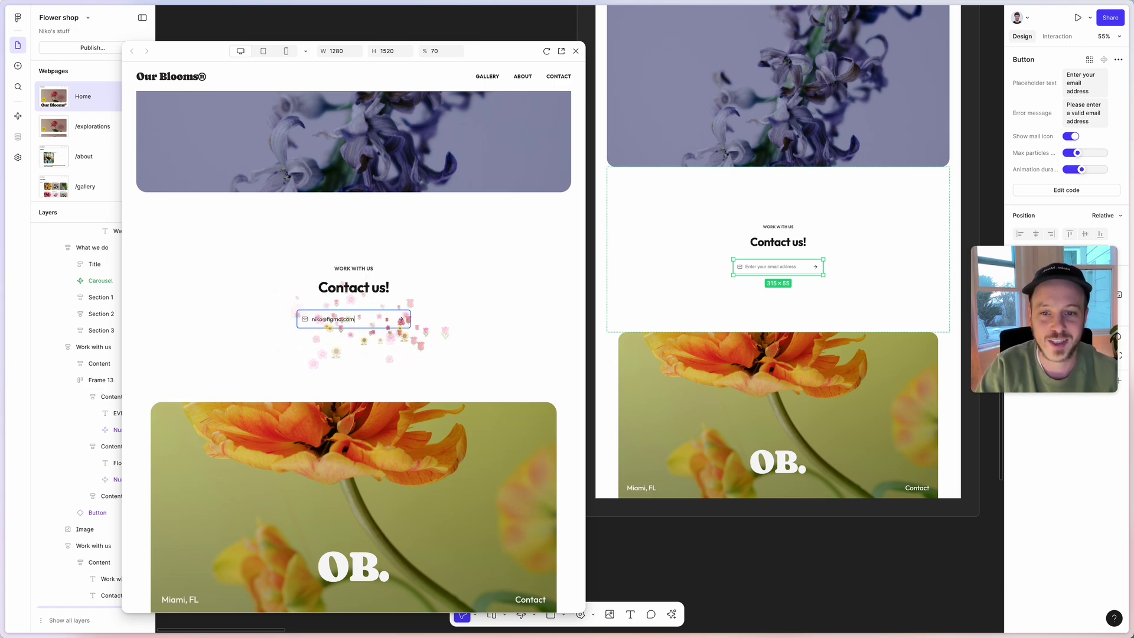
key("Return")
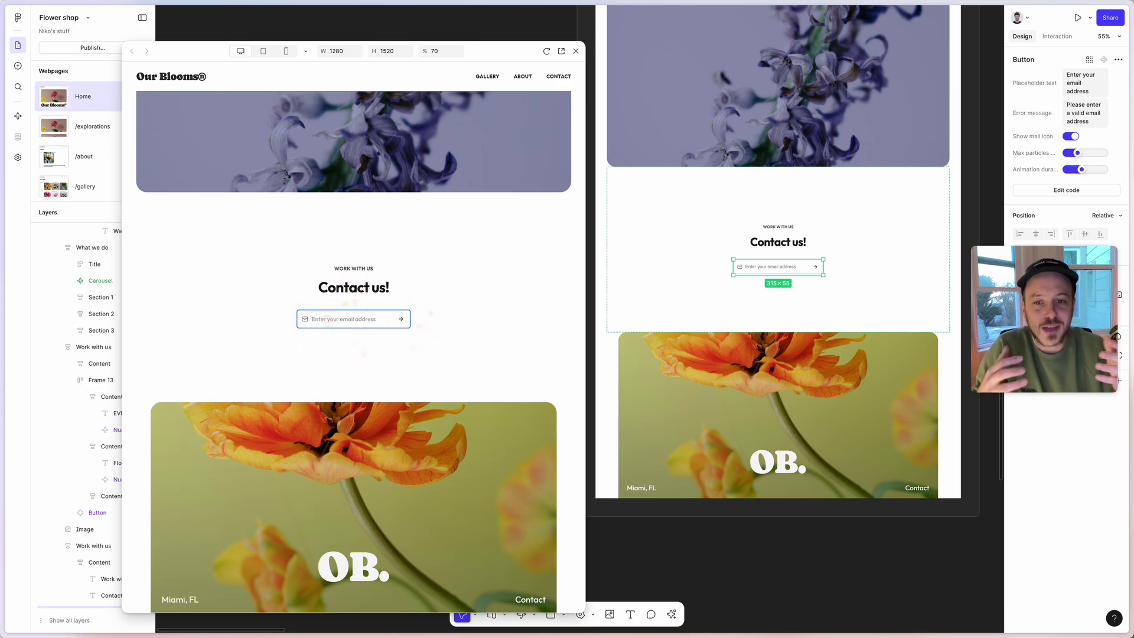